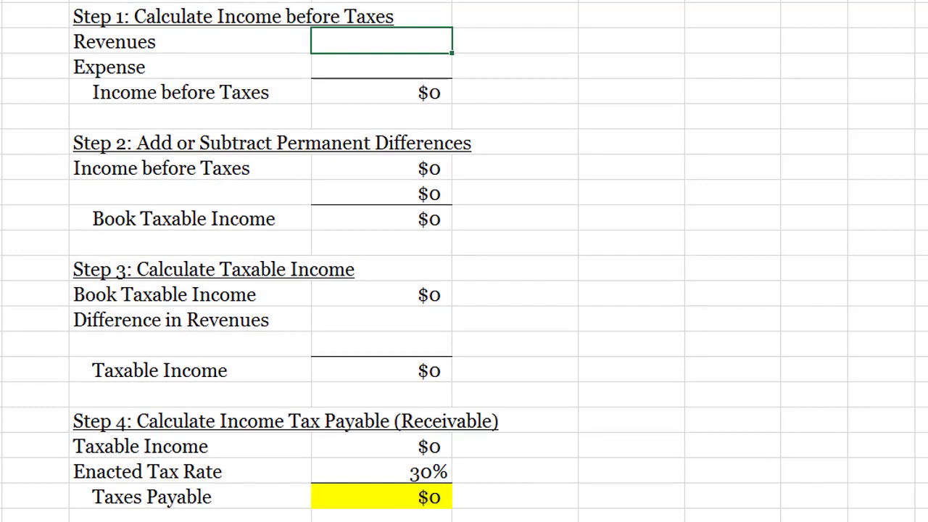
- Enter revenues of 4050000 and an expense of -2250000 in the Step 1 income before taxes calculation
{"action": "type", "text": "4,050,0"}
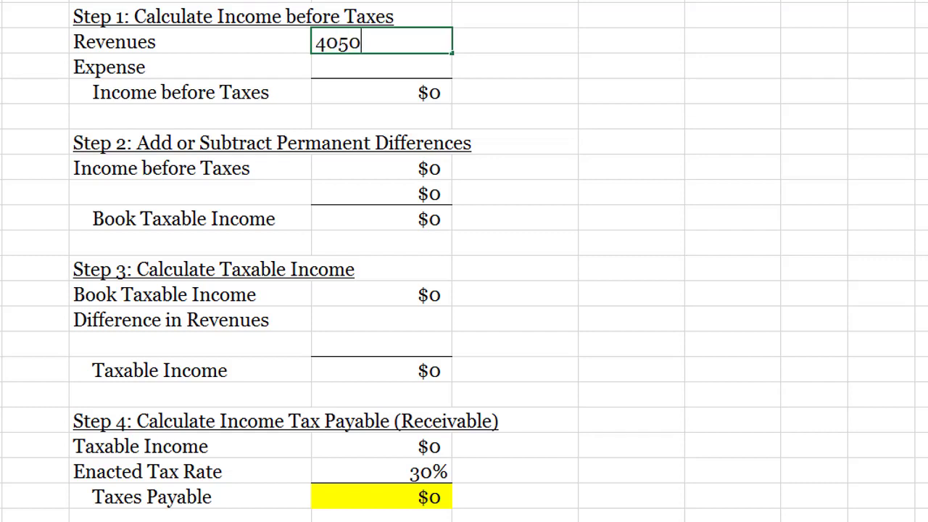
{"action": "type", "text": "000"}
{"action": "key", "text": "Return"}
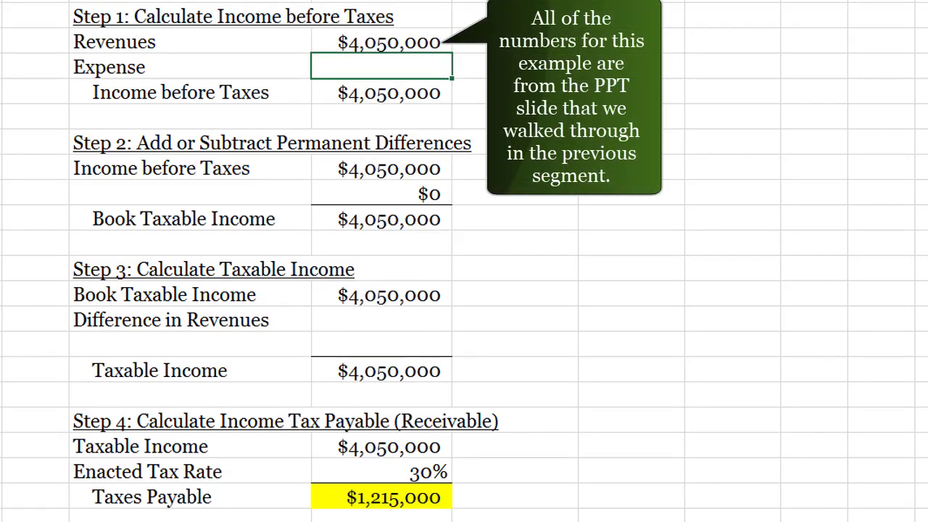
{"action": "type", "text": "-2250000"}
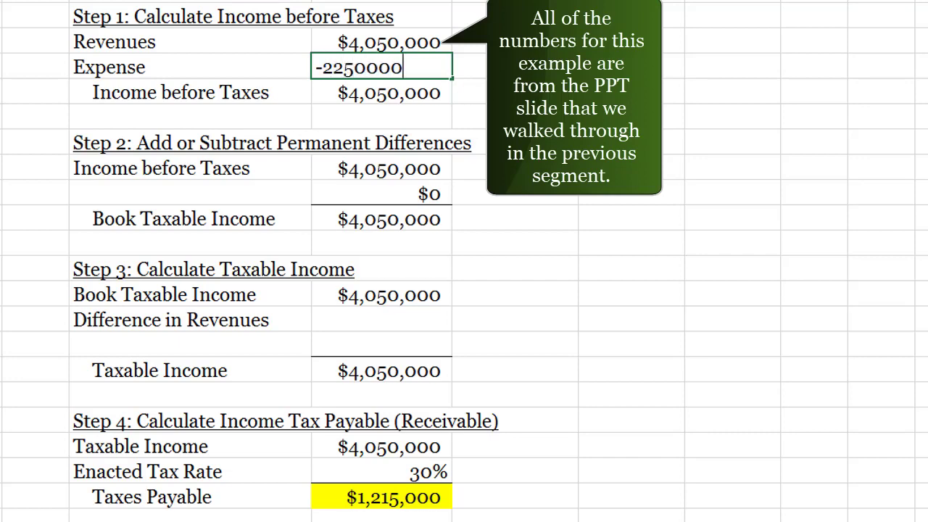
{"action": "key", "text": "Return"}
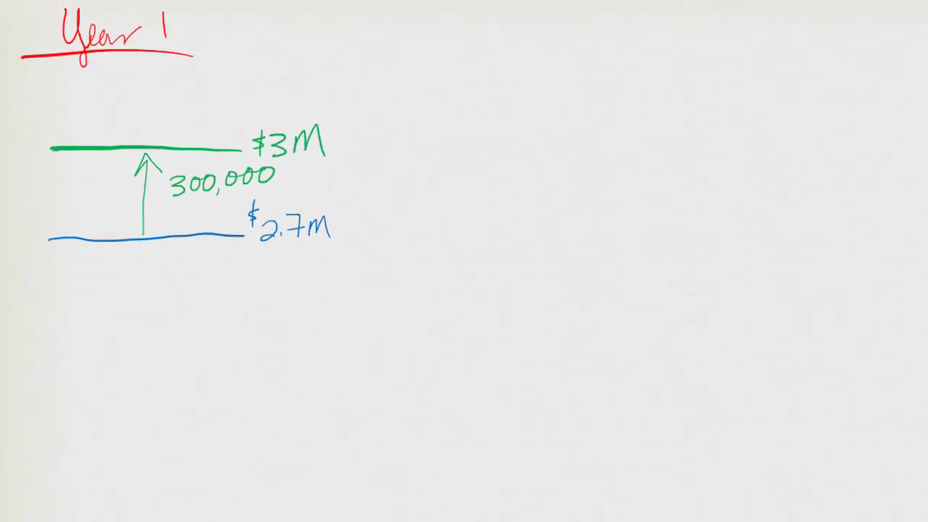
- Switch to the whiteboard, write an underlined red "Year 2" heading, and draw a blue line labelled $4,050,000 beneath it
{"action": "mouse_move", "coordinate": [460, 286]}
{"action": "left_mouse_down"}
{"action": "mouse_move", "coordinate": [500, 341]}
{"action": "mouse_move", "coordinate": [513, 310]}
{"action": "mouse_move", "coordinate": [612, 318]}
{"action": "left_mouse_up"}
{"action": "left_click_drag", "start_coordinate": [437, 352], "coordinate": [638, 345]}
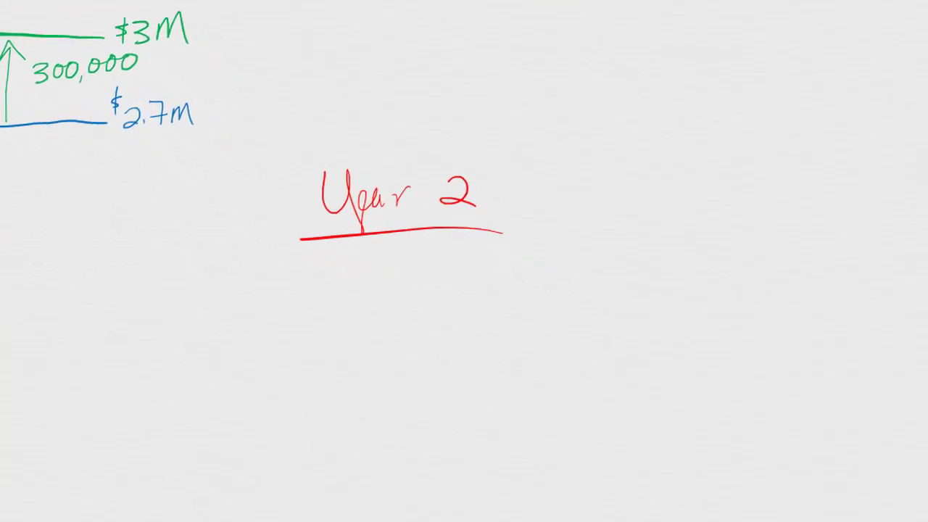
{"action": "left_click_drag", "start_coordinate": [505, 373], "coordinate": [255, 381]}
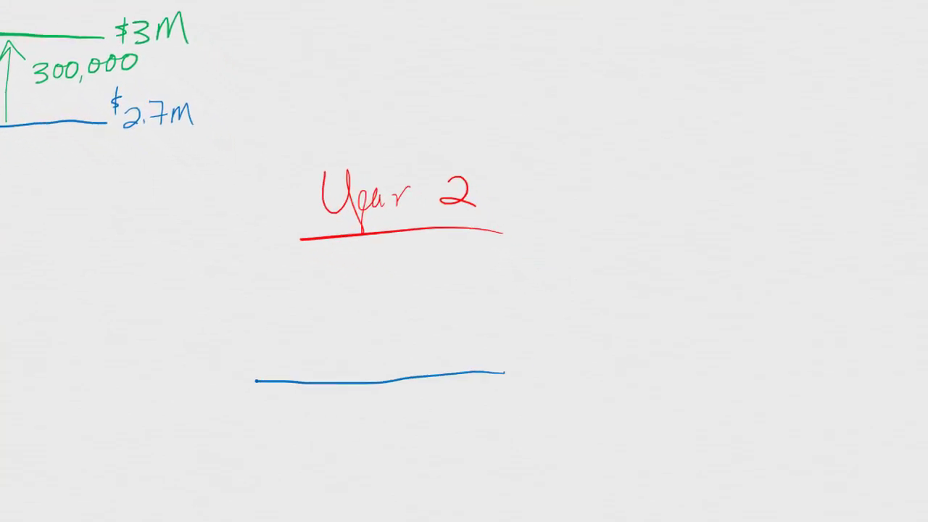
{"action": "mouse_move", "coordinate": [532, 358]}
{"action": "left_mouse_down"}
{"action": "mouse_move", "coordinate": [521, 369]}
{"action": "mouse_move", "coordinate": [527, 374]}
{"action": "left_mouse_up"}
{"action": "left_click_drag", "start_coordinate": [540, 355], "coordinate": [551, 375]}
{"action": "mouse_move", "coordinate": [558, 372]}
{"action": "left_mouse_down"}
{"action": "mouse_move", "coordinate": [557, 384]}
{"action": "mouse_move", "coordinate": [573, 358]}
{"action": "mouse_move", "coordinate": [581, 371]}
{"action": "mouse_move", "coordinate": [607, 356]}
{"action": "left_mouse_up"}
{"action": "left_click_drag", "start_coordinate": [623, 368], "coordinate": [620, 381]}
{"action": "left_click_drag", "start_coordinate": [638, 354], "coordinate": [665, 352]}
{"action": "left_click_drag", "start_coordinate": [690, 343], "coordinate": [687, 343]}
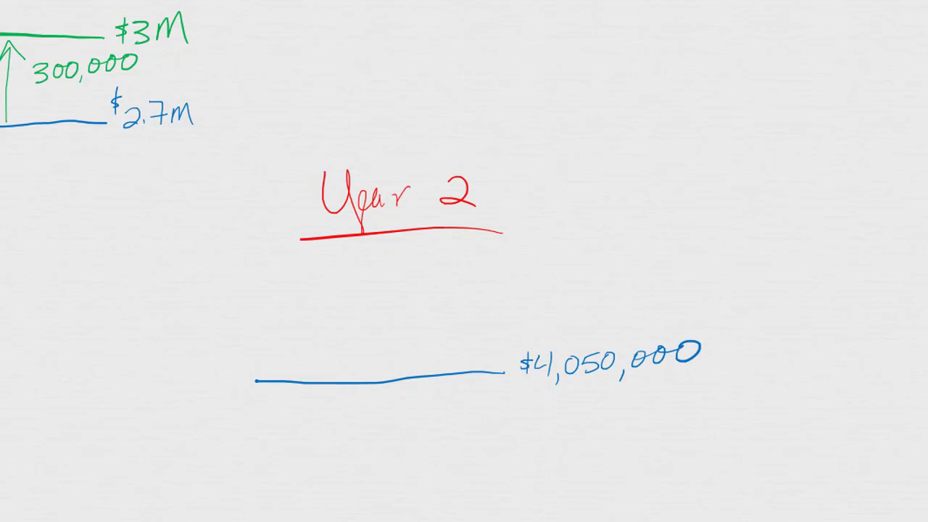
- Draw a green line below the blue one and label it $3,000,000
{"action": "left_click_drag", "start_coordinate": [503, 484], "coordinate": [269, 493]}
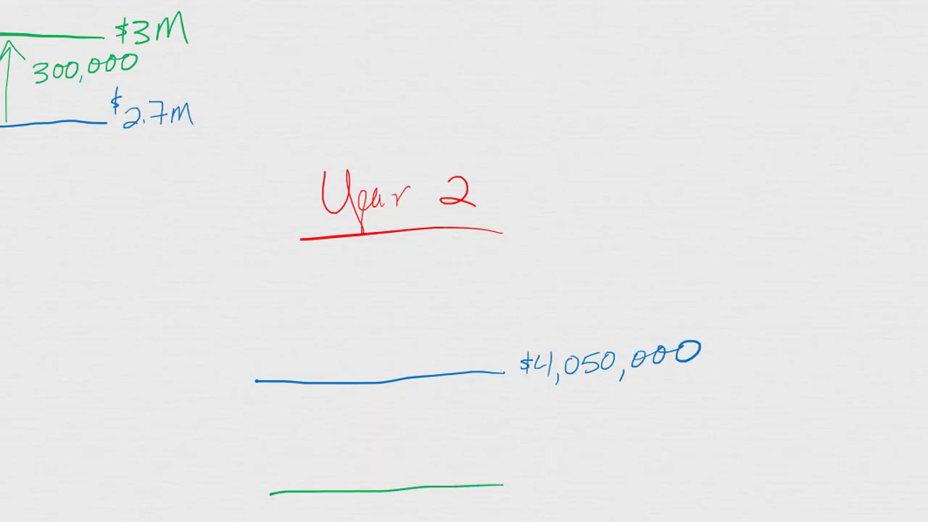
{"action": "left_click_drag", "start_coordinate": [542, 466], "coordinate": [533, 484]}
{"action": "mouse_move", "coordinate": [548, 465]}
{"action": "left_mouse_down"}
{"action": "mouse_move", "coordinate": [558, 471]}
{"action": "mouse_move", "coordinate": [548, 488]}
{"action": "left_mouse_up"}
{"action": "mouse_move", "coordinate": [570, 481]}
{"action": "left_mouse_down"}
{"action": "mouse_move", "coordinate": [566, 490]}
{"action": "mouse_move", "coordinate": [580, 466]}
{"action": "left_mouse_up"}
{"action": "left_click_drag", "start_coordinate": [598, 463], "coordinate": [600, 465]}
{"action": "left_click_drag", "start_coordinate": [621, 463], "coordinate": [628, 487]}
{"action": "left_click_drag", "start_coordinate": [651, 456], "coordinate": [688, 454]}
- Draw a green downward arrow between the two Year 2 lines and label the difference (1,050,000)
{"action": "left_click_drag", "start_coordinate": [395, 389], "coordinate": [389, 484]}
{"action": "mouse_move", "coordinate": [378, 462]}
{"action": "left_mouse_down"}
{"action": "mouse_move", "coordinate": [384, 476]}
{"action": "mouse_move", "coordinate": [406, 464]}
{"action": "left_mouse_up"}
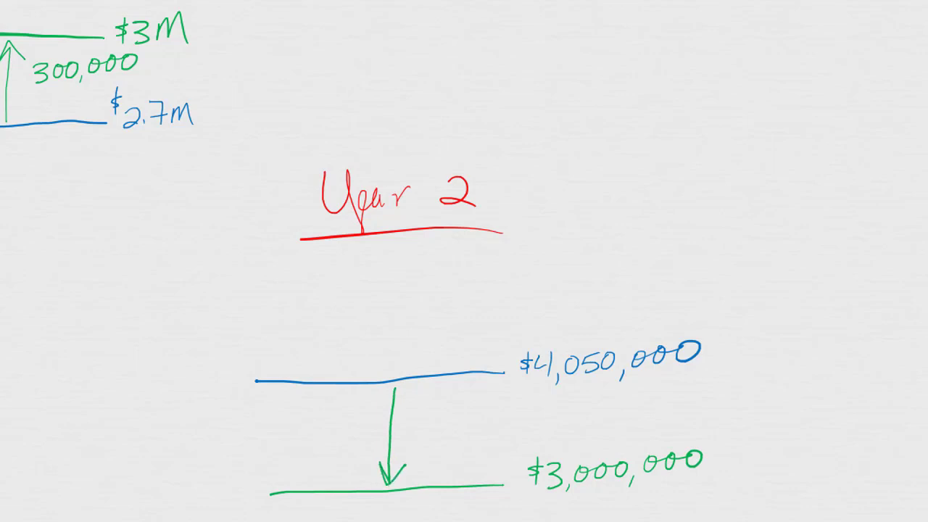
{"action": "left_click_drag", "start_coordinate": [439, 416], "coordinate": [440, 441]}
{"action": "mouse_move", "coordinate": [450, 437]}
{"action": "left_mouse_down"}
{"action": "mouse_move", "coordinate": [448, 446]}
{"action": "mouse_move", "coordinate": [464, 418]}
{"action": "mouse_move", "coordinate": [495, 425]}
{"action": "mouse_move", "coordinate": [483, 432]}
{"action": "left_mouse_up"}
{"action": "left_click_drag", "start_coordinate": [510, 410], "coordinate": [523, 439]}
{"action": "left_click_drag", "start_coordinate": [541, 411], "coordinate": [555, 410]}
{"action": "mouse_move", "coordinate": [573, 409]}
{"action": "left_mouse_down"}
{"action": "mouse_move", "coordinate": [566, 422]}
{"action": "mouse_move", "coordinate": [572, 410]}
{"action": "mouse_move", "coordinate": [579, 435]}
{"action": "left_mouse_up"}
{"action": "left_click_drag", "start_coordinate": [437, 404], "coordinate": [439, 453]}
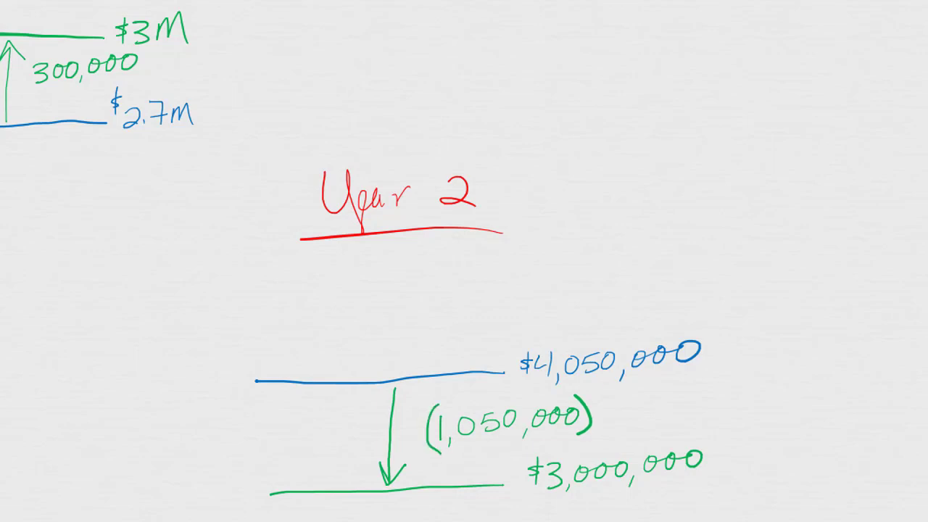
{"action": "left_click_drag", "start_coordinate": [606, 381], "coordinate": [610, 449]}
{"action": "mouse_move", "coordinate": [623, 424]}
{"action": "left_mouse_down"}
{"action": "mouse_move", "coordinate": [607, 452]}
{"action": "mouse_move", "coordinate": [590, 429]}
{"action": "left_mouse_up"}
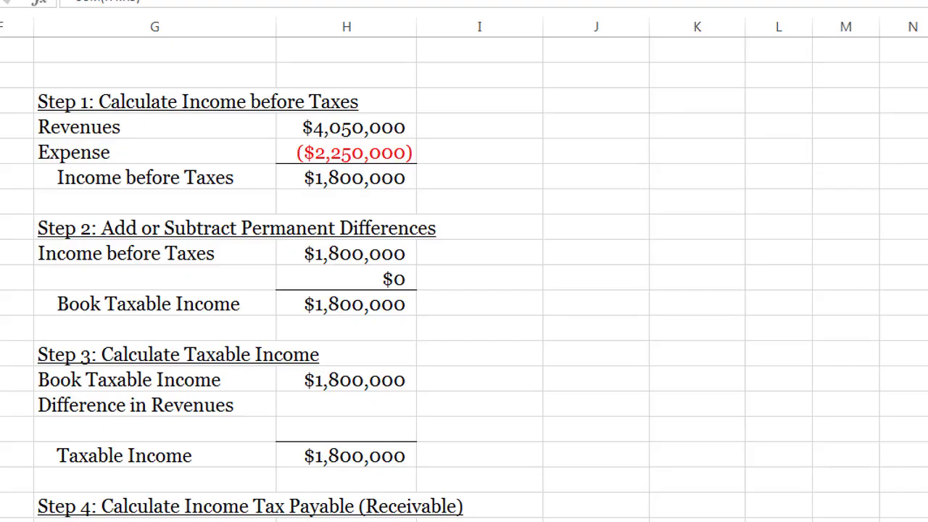
- Switch back to the spreadsheet and enter -1050000 as the Difference in Revenues in Step 3
{"action": "left_click", "coordinate": [346, 178]}
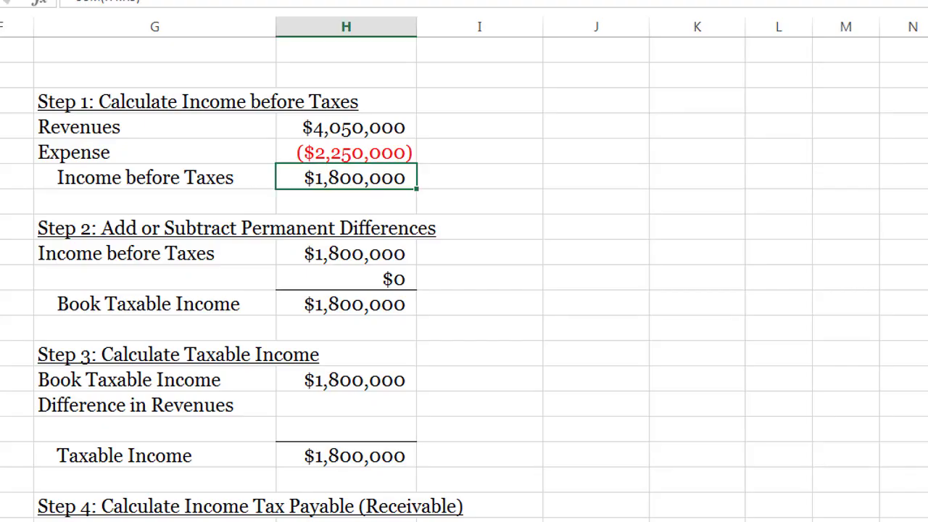
{"action": "key", "text": "Down"}
{"action": "key", "text": "Down"}
{"action": "key", "text": "Down"}
{"action": "key", "text": "Down"}
{"action": "key", "text": "Down"}
{"action": "key", "text": "Down"}
{"action": "key", "text": "Down"}
{"action": "key", "text": "Down"}
{"action": "key", "text": "Down"}
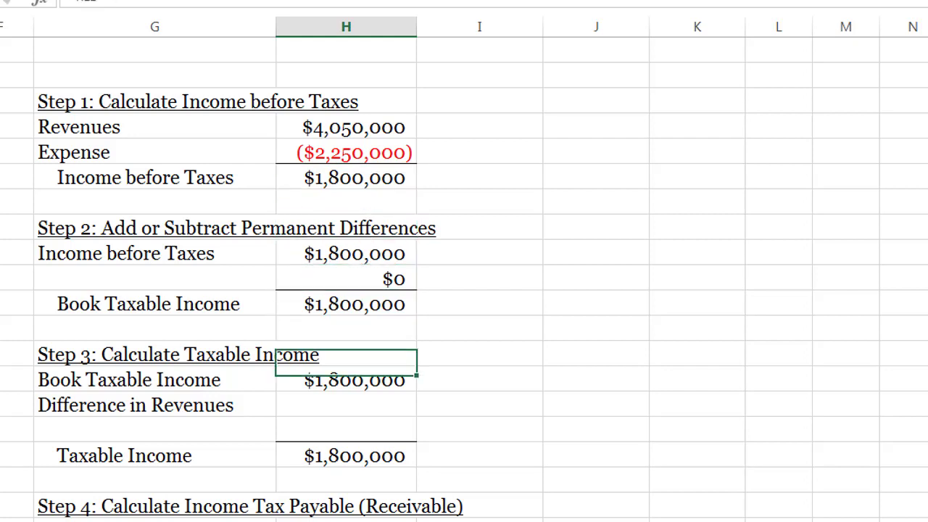
{"action": "type", "text": "-1050000"}
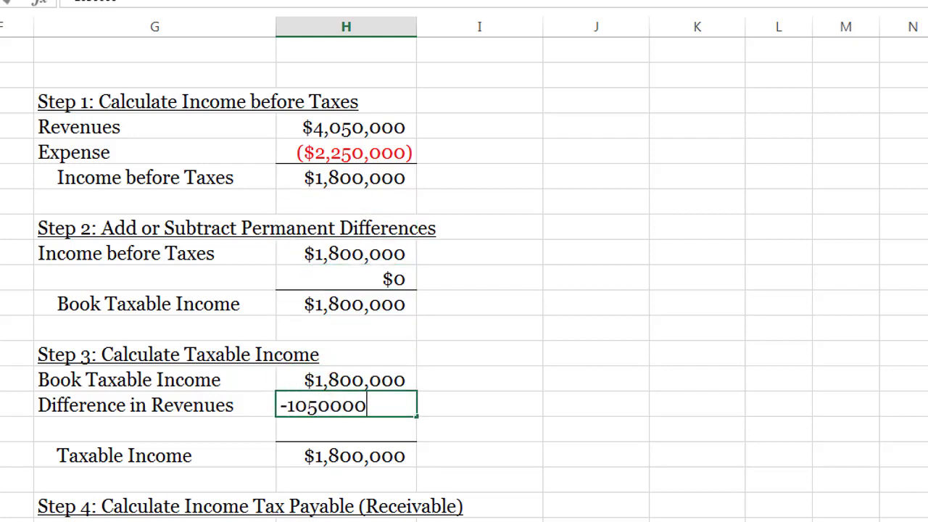
{"action": "key", "text": "Return"}
{"action": "key", "text": "Down"}
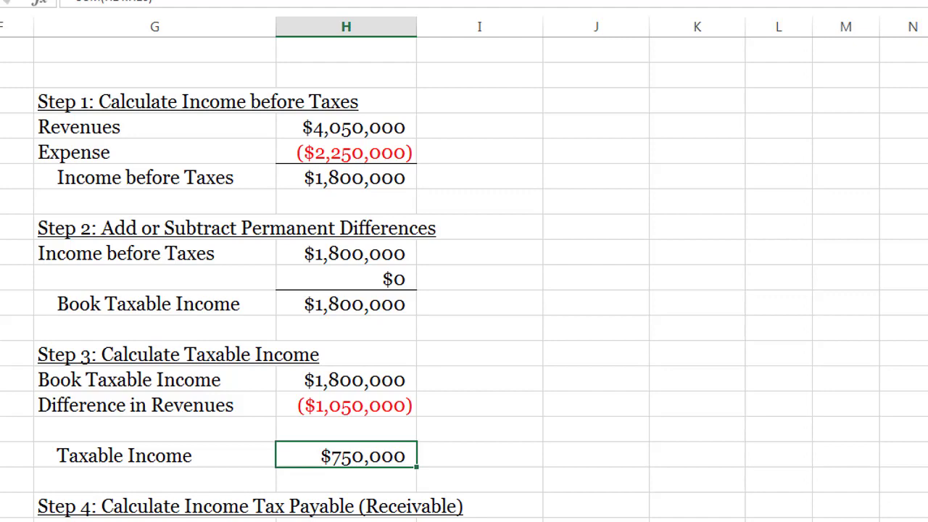
- Set the Enacted Tax Rate in Step 4 to 35%
{"action": "mouse_move", "coordinate": [351, 280]}
{"action": "left_mouse_down"}
{"action": "mouse_move", "coordinate": [325, 284]}
{"action": "mouse_move", "coordinate": [395, 325]}
{"action": "mouse_move", "coordinate": [319, 283]}
{"action": "left_mouse_up"}
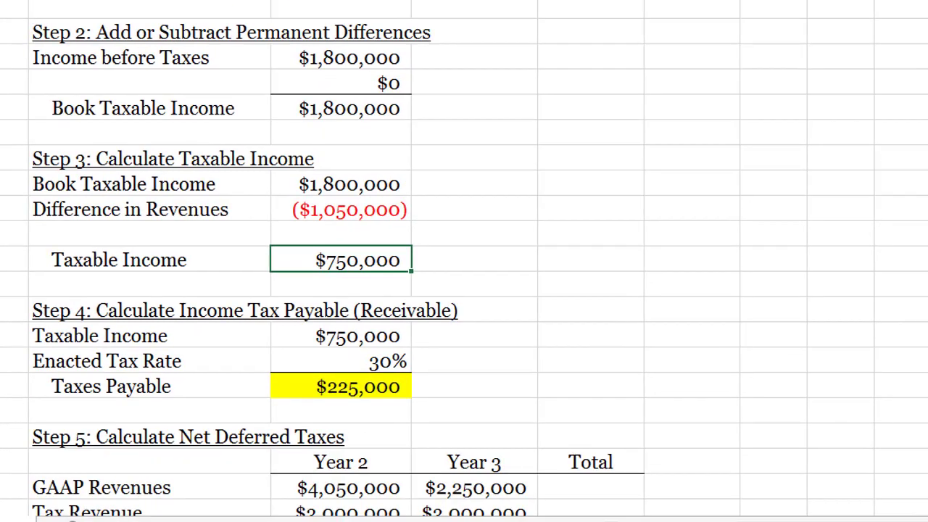
{"action": "key", "text": "Down"}
{"action": "key", "text": "Down"}
{"action": "key", "text": "Down"}
{"action": "key", "text": "Down"}
{"action": "type", "text": "35"}
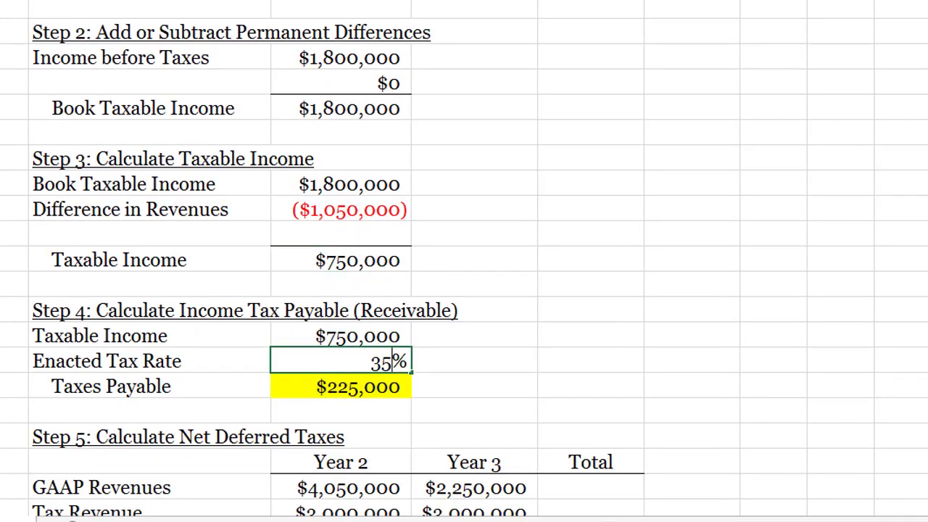
{"action": "key", "text": "Return"}
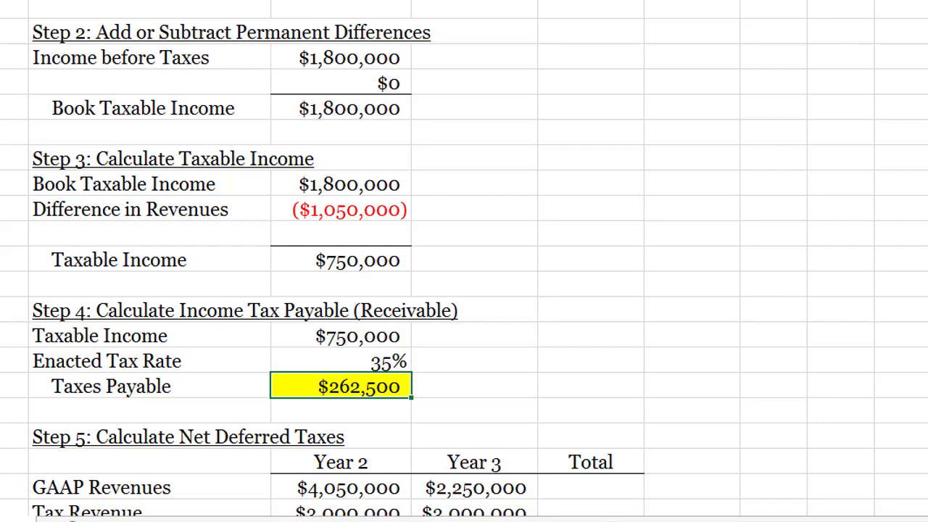
- Delete the Year 2 cells from the Step 5 table, shifting the Year 3 and Total cells into their place
{"action": "scroll", "coordinate": [464, 261], "scroll_direction": "down", "scroll_amount": 3}
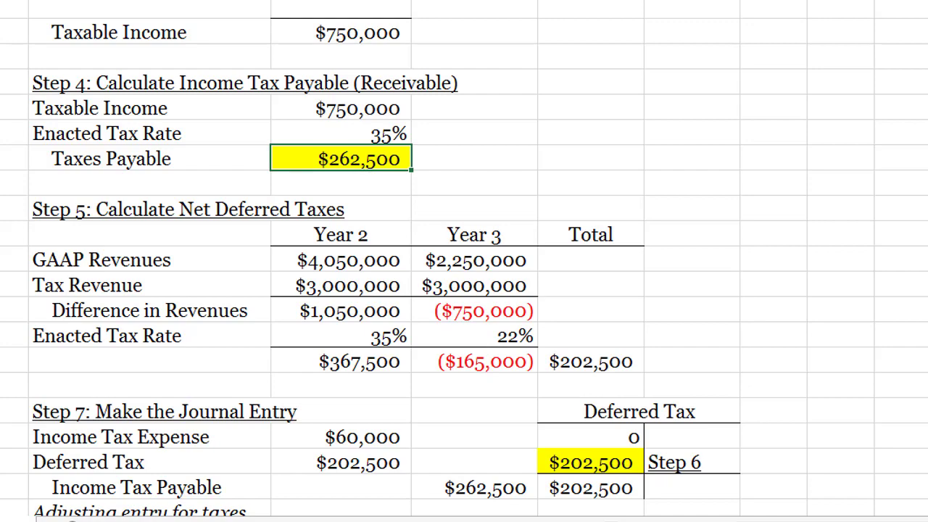
{"action": "scroll", "coordinate": [463, 260], "scroll_direction": "down", "scroll_amount": 2}
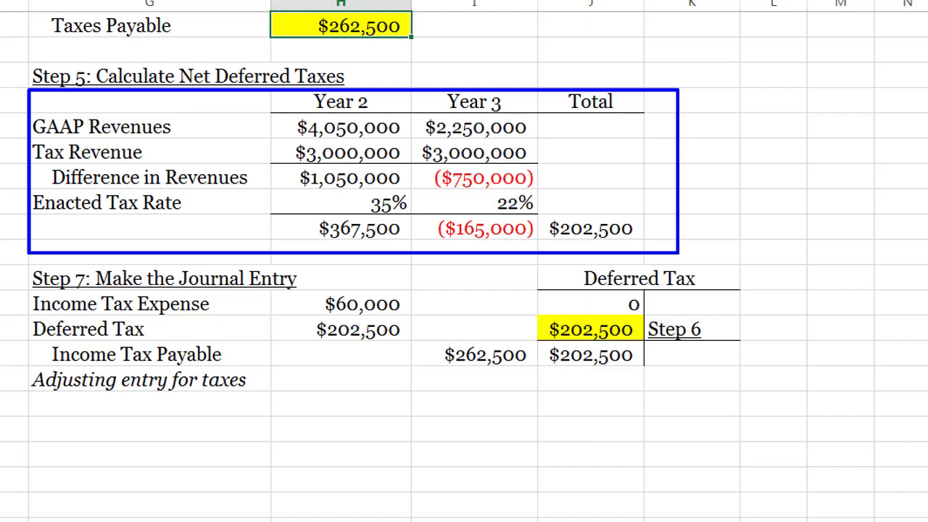
{"action": "left_click_drag", "start_coordinate": [341, 101], "coordinate": [340, 228]}
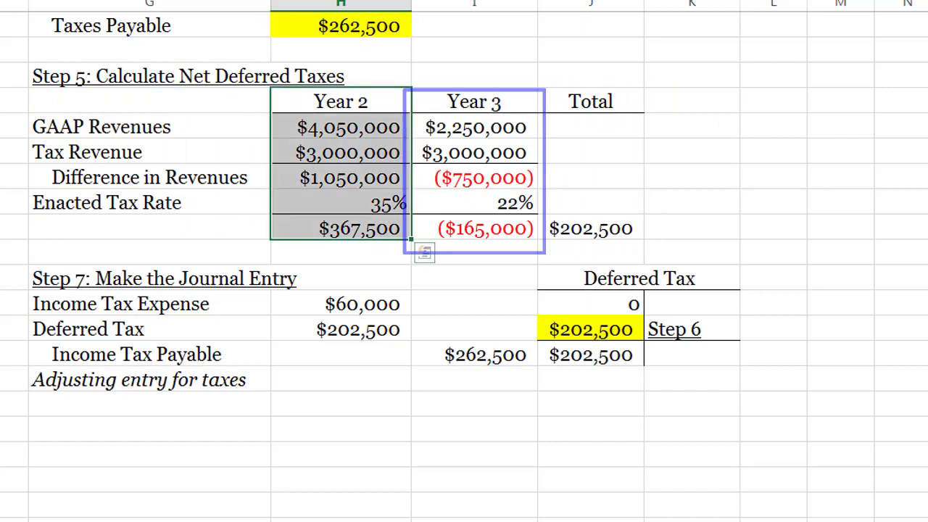
{"action": "left_click", "coordinate": [341, 49]}
{"action": "left_click_drag", "start_coordinate": [340, 101], "coordinate": [340, 229]}
{"action": "key", "text": "ctrl+v"}
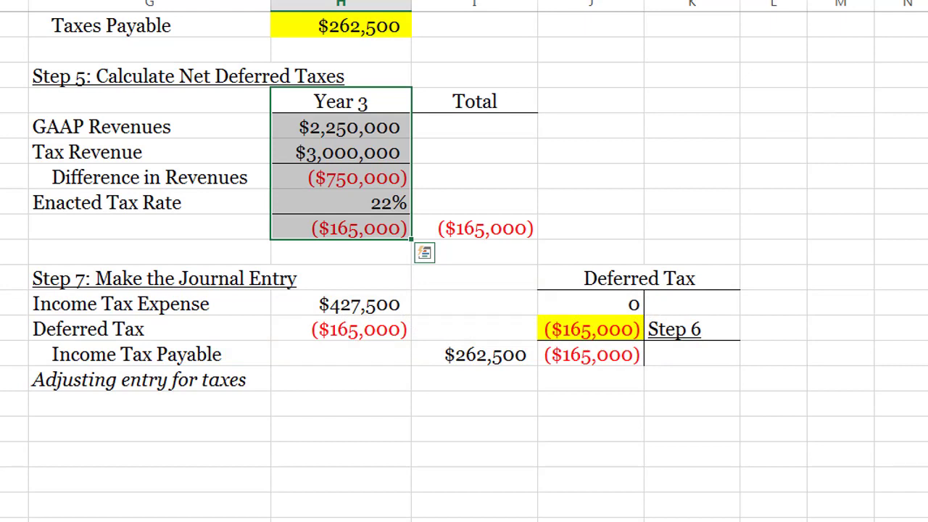
- Copy the Step 6 adjustment and balance rows of the Deferred Tax T-account and paste them directly below
{"action": "left_click", "coordinate": [590, 403]}
{"action": "left_click_drag", "start_coordinate": [591, 329], "coordinate": [692, 354]}
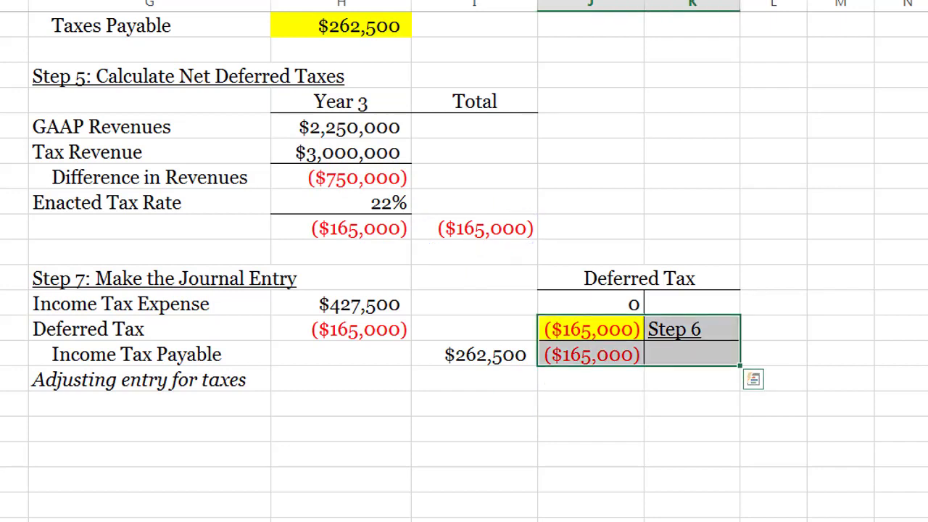
{"action": "key", "text": "ctrl+c"}
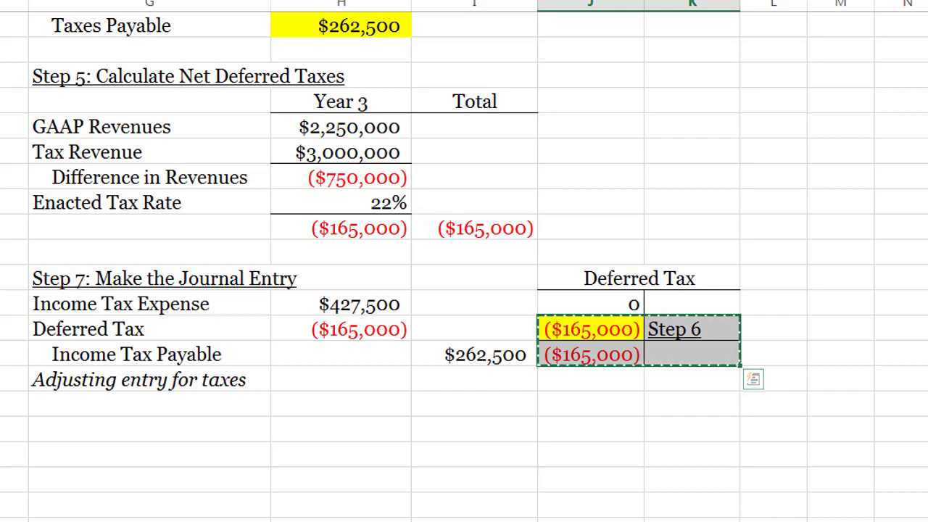
{"action": "left_click", "coordinate": [590, 378]}
{"action": "key", "text": "ctrl+v"}
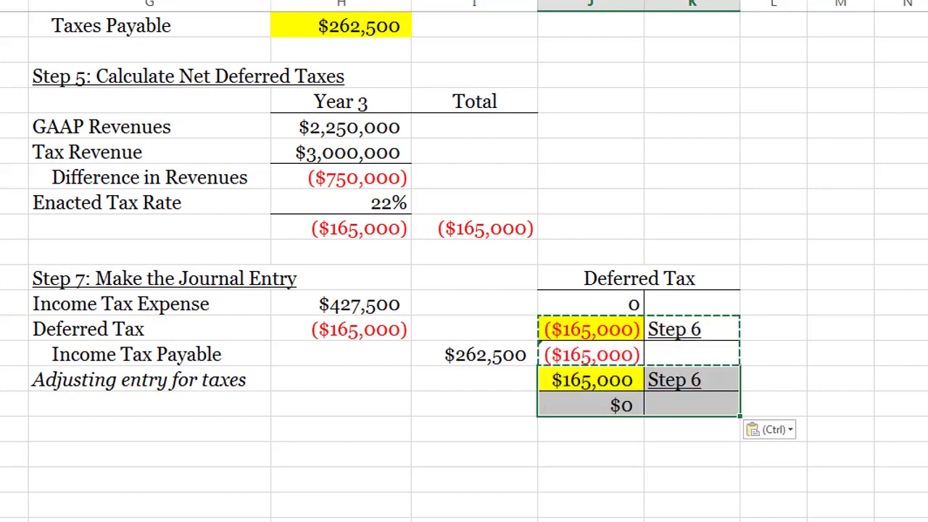
- Delete the upper Step 6 label beside the first adjustment in the Deferred Tax T-account
{"action": "key", "text": "Up"}
{"action": "key", "text": "Up"}
{"action": "key", "text": "Right"}
{"action": "key", "text": "Delete"}
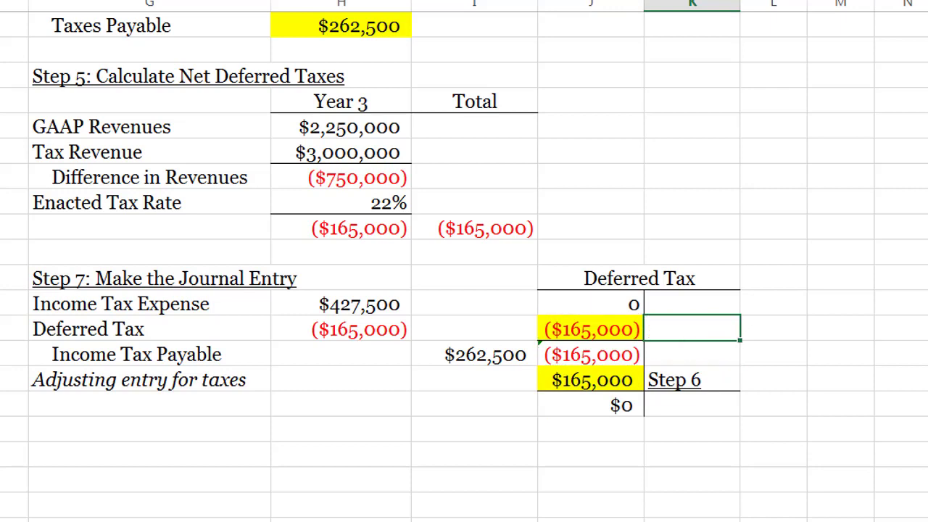
- Set the Deferred Tax balance below the first adjustment to 202500
{"action": "key", "text": "Down"}
{"action": "key", "text": "Left"}
{"action": "type", "text": "="}
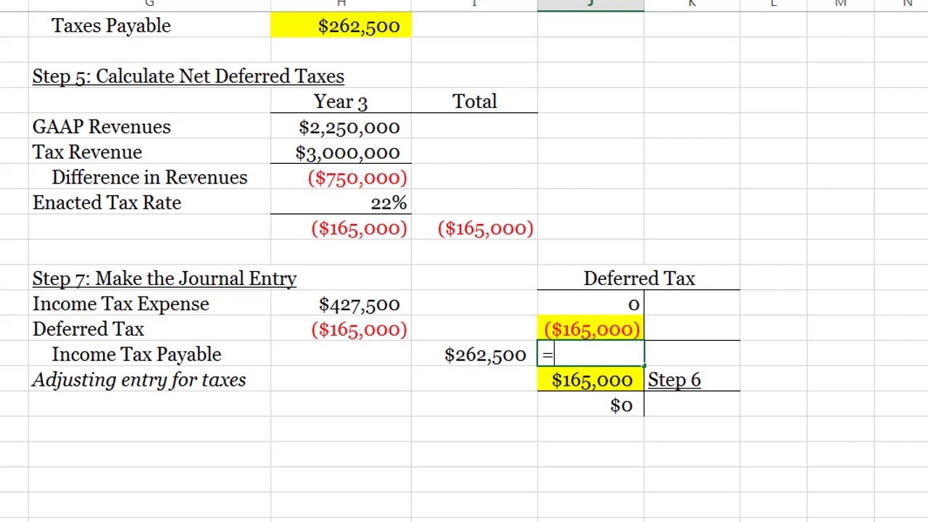
{"action": "type", "text": "202500"}
{"action": "key", "text": "Return"}
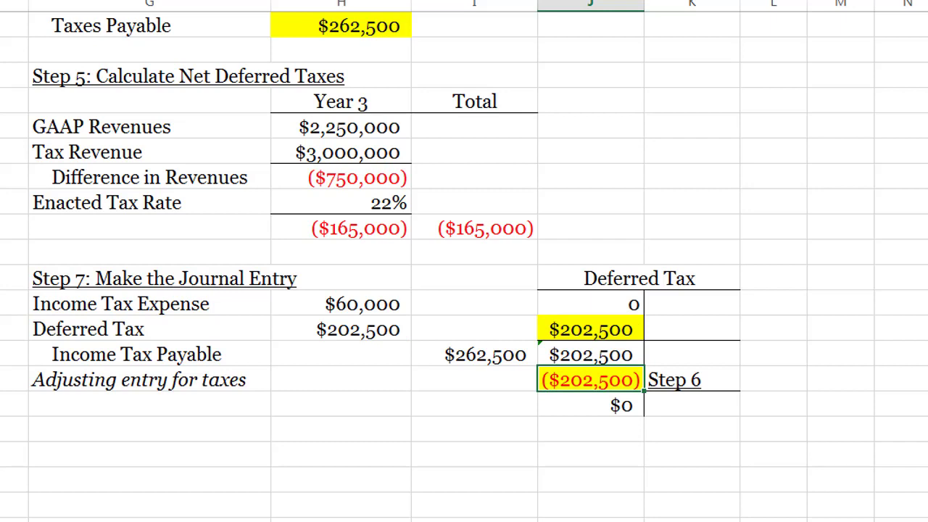
- Clear the copied Step 6 label and ending balance, and remove the yellow fill from the first Deferred Tax adjustment
{"action": "key", "text": "Down"}
{"action": "key", "text": "Up"}
{"action": "key", "text": "Down"}
{"action": "key", "text": "Up"}
{"action": "key", "text": "Right"}
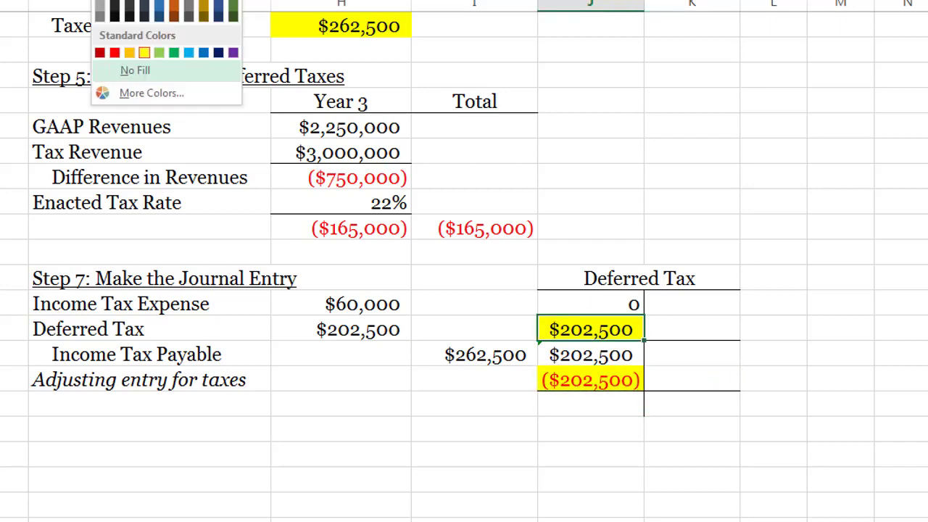
{"action": "left_click", "coordinate": [137, 68]}
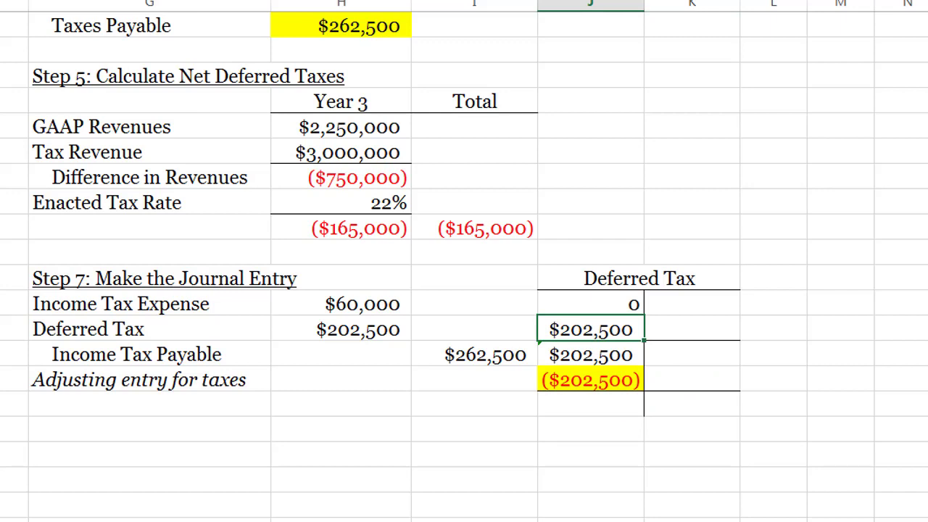
- Enter =ABS(I30) as the ending credit balance of the Deferred Tax T-account, pulling in the total net deferred taxes
{"action": "key", "text": "Right"}
{"action": "key", "text": "Down"}
{"action": "key", "text": "Down"}
{"action": "key", "text": "Down"}
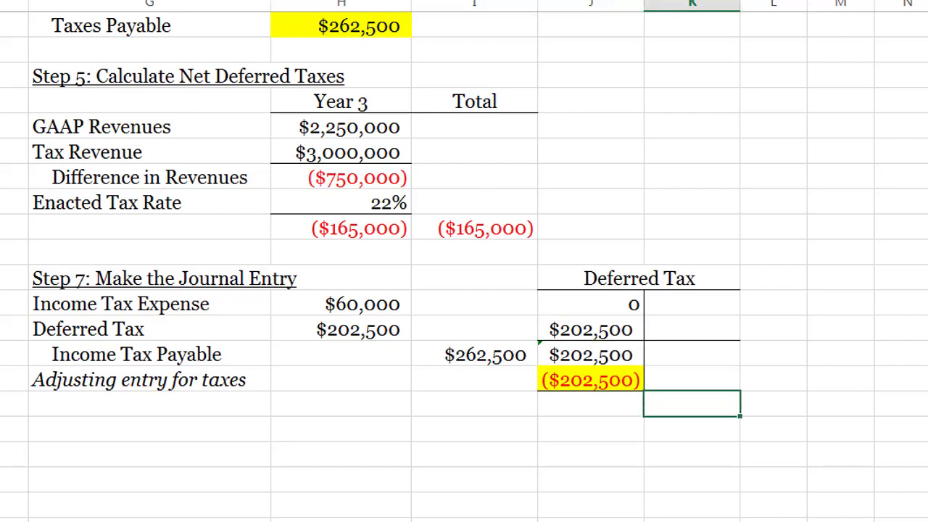
{"action": "type", "text": "=-"}
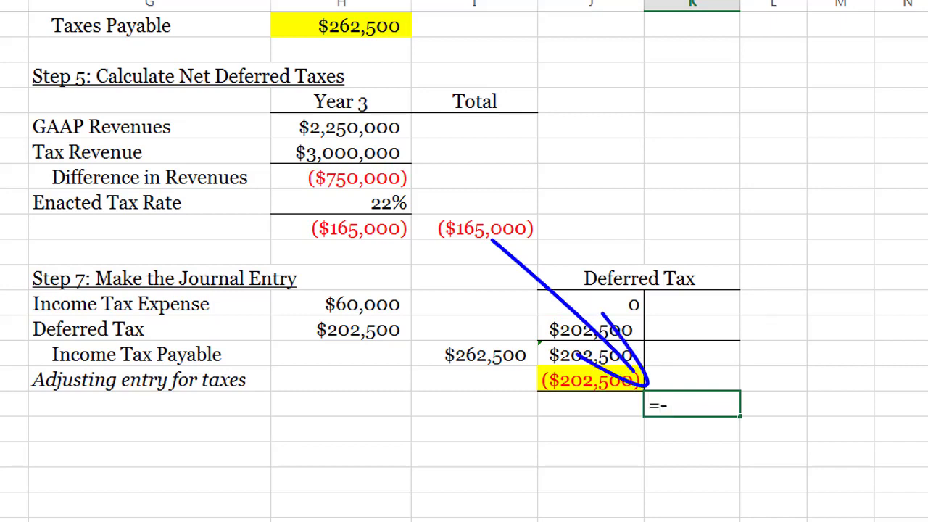
{"action": "left_click", "coordinate": [474, 227]}
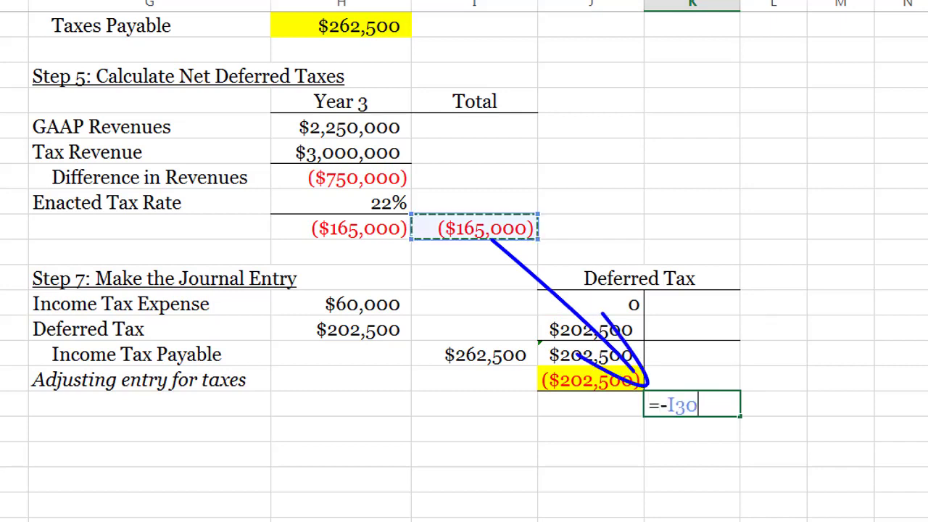
{"action": "left_click_drag", "start_coordinate": [660, 405], "coordinate": [667, 405]}
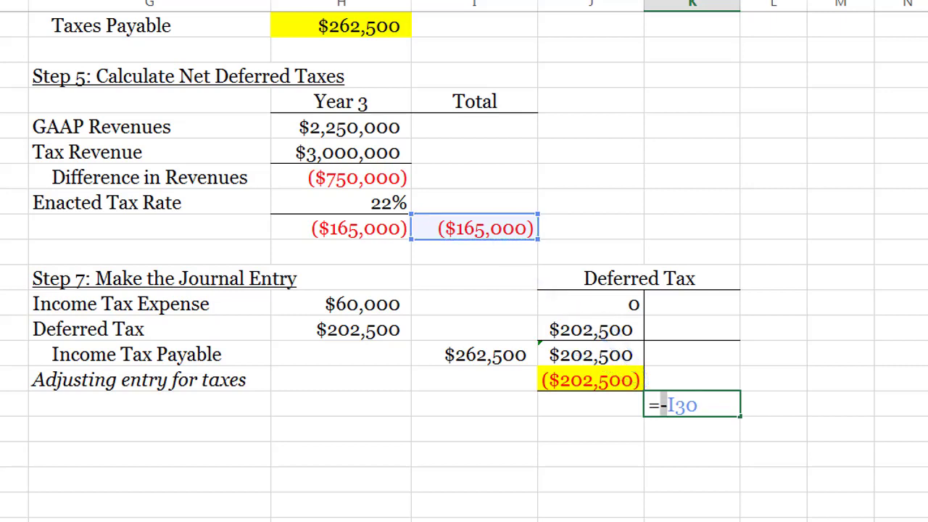
{"action": "type", "text": "abs("}
{"action": "key", "text": "End"}
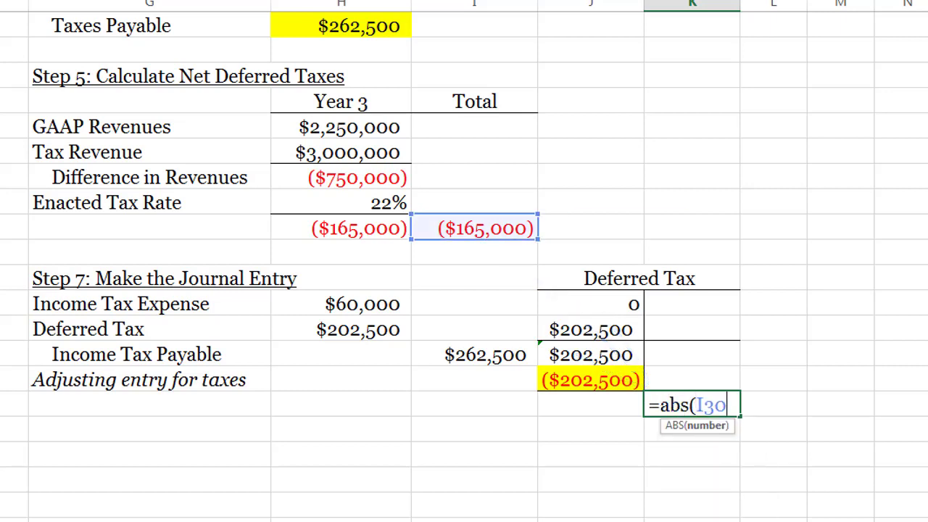
{"action": "type", "text": ")"}
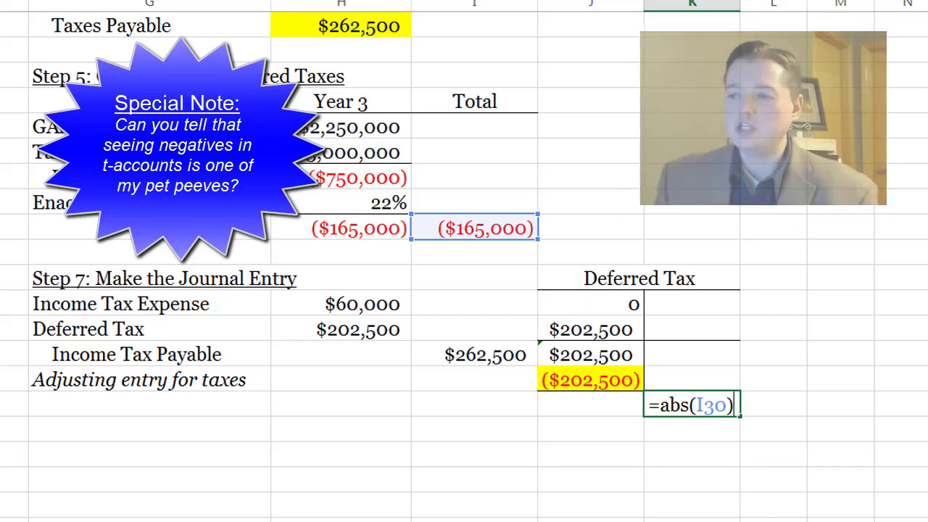
{"action": "key", "text": "Return"}
{"action": "left_click", "coordinate": [692, 404]}
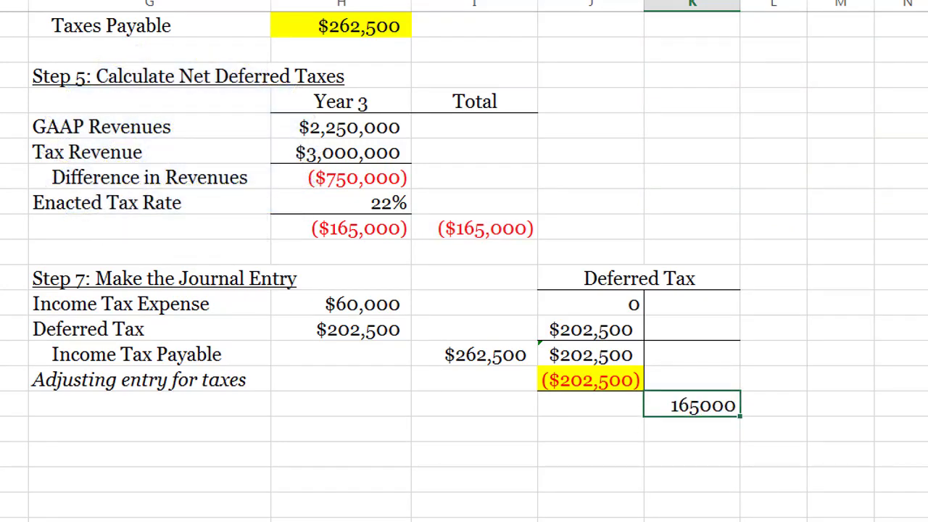
- Make the I30 reference in the ending Deferred Tax balance absolute as $I$30
{"action": "key", "text": "F2"}
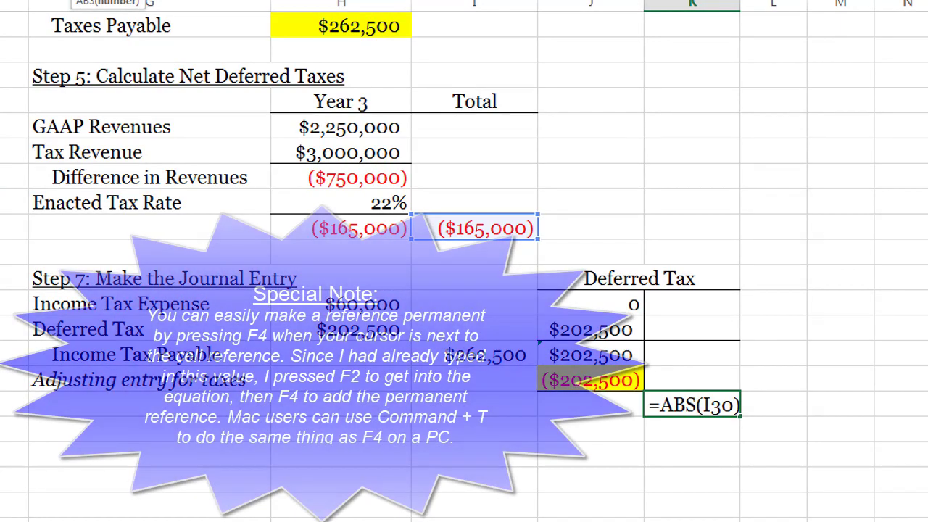
{"action": "key", "text": "F4"}
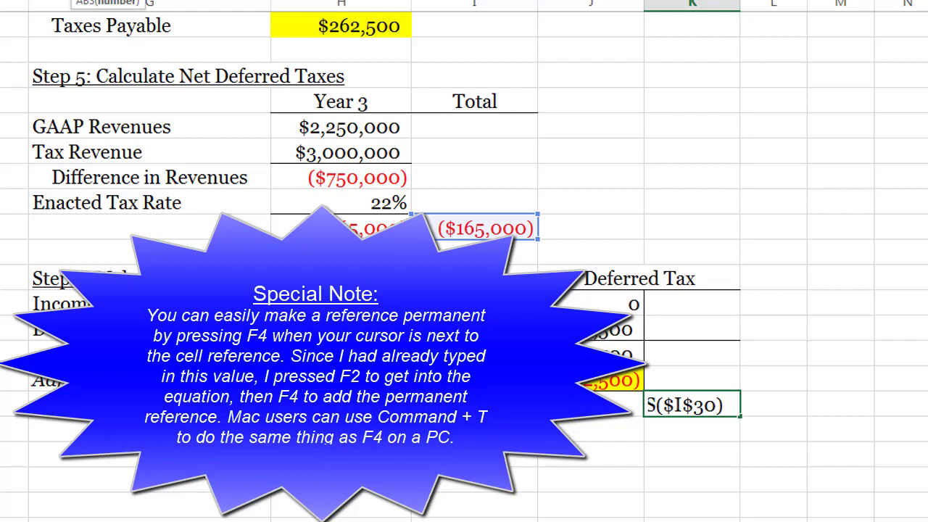
{"action": "key", "text": "Return"}
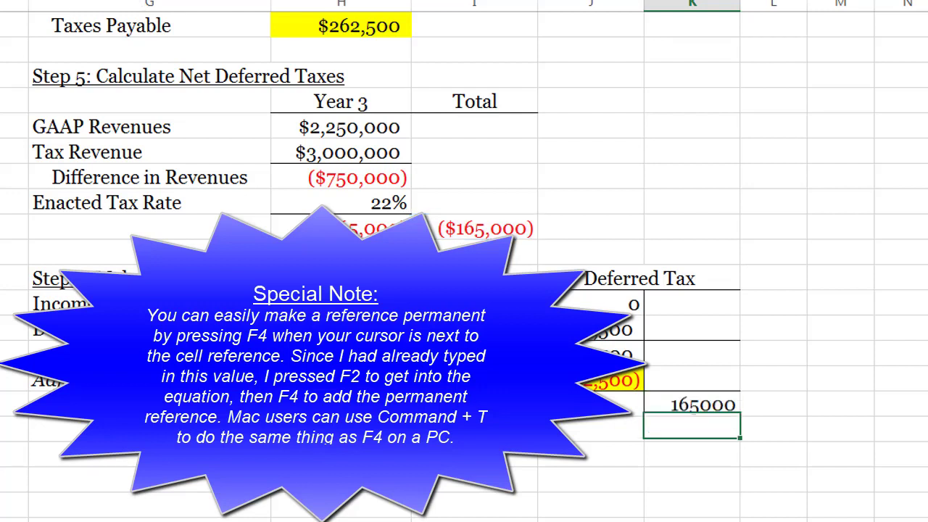
{"action": "key", "text": "Up"}
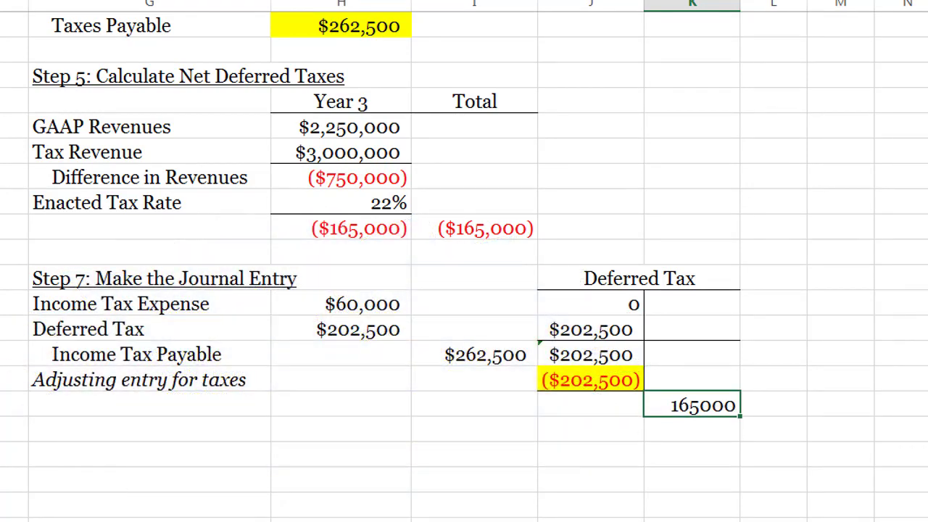
- Format the ending Deferred Tax credit balance as Currency with 0 decimal places
{"action": "right_click", "coordinate": [688, 413]}
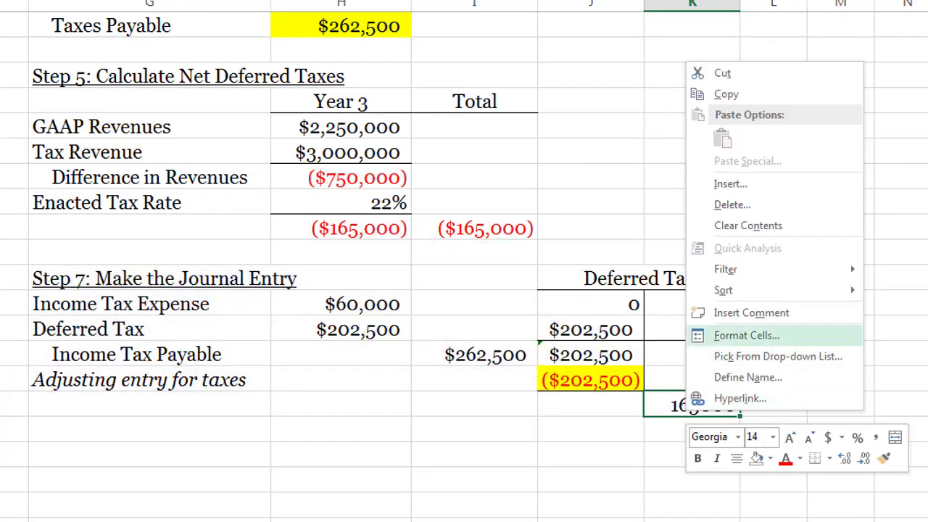
{"action": "left_click", "coordinate": [754, 335]}
{"action": "left_click", "coordinate": [549, 229]}
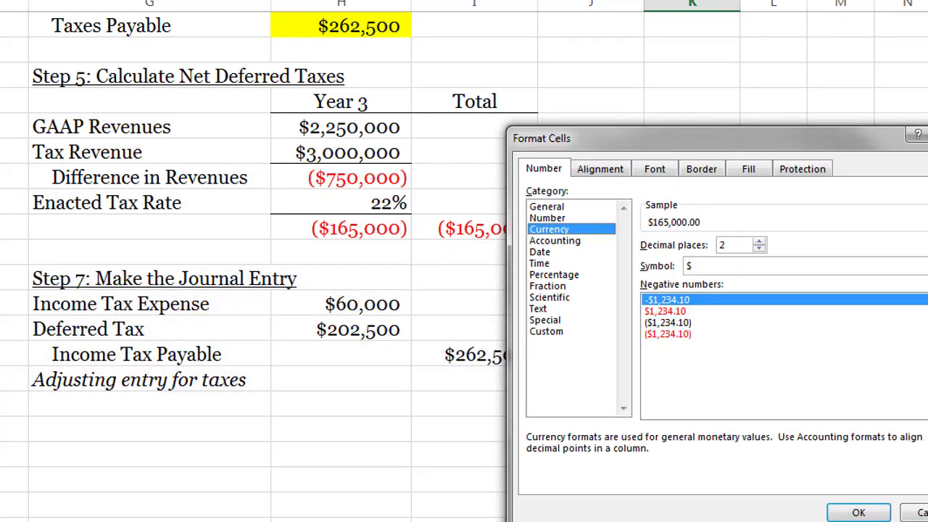
{"action": "double_click", "coordinate": [759, 249]}
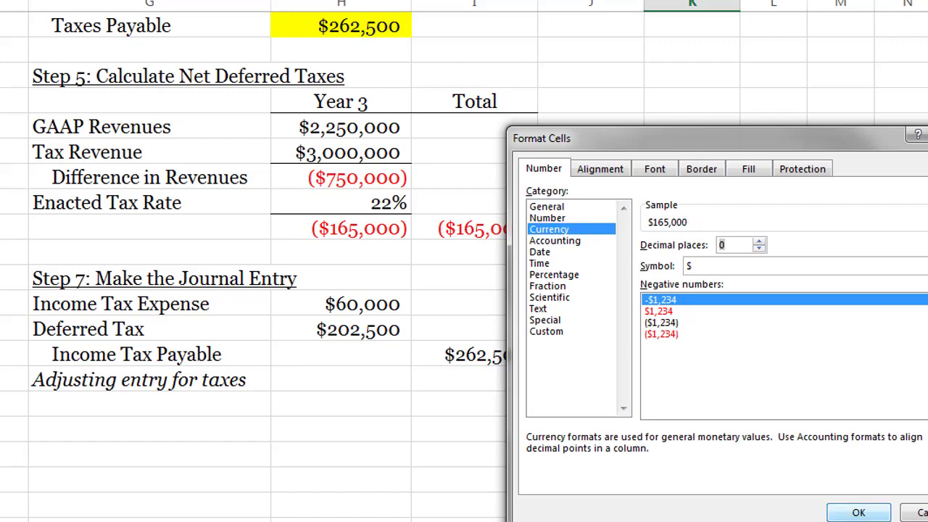
{"action": "left_click", "coordinate": [858, 512]}
{"action": "left_click", "coordinate": [591, 480]}
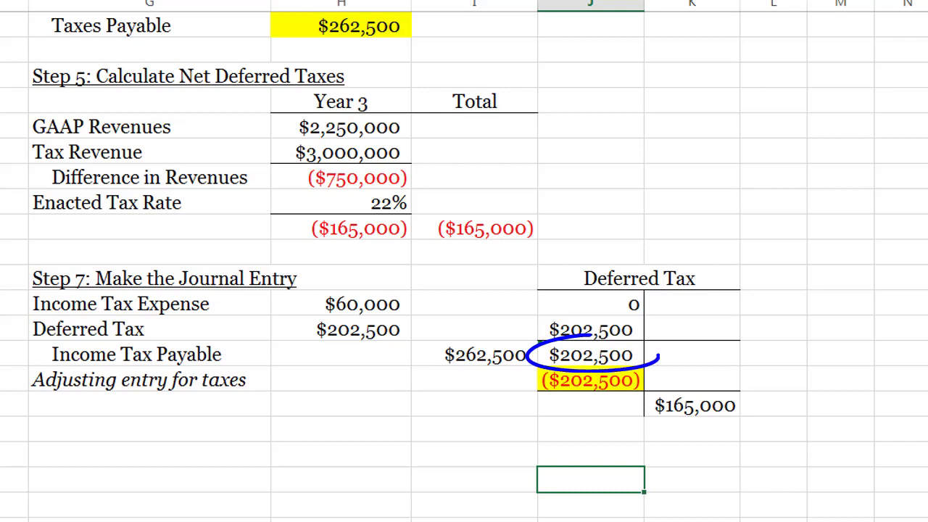
- Remove the yellow fill from the debit-side adjustment below the second $202,500 in the Deferred Tax T-account and clear its value
{"action": "left_click", "coordinate": [591, 355]}
{"action": "left_click", "coordinate": [692, 405]}
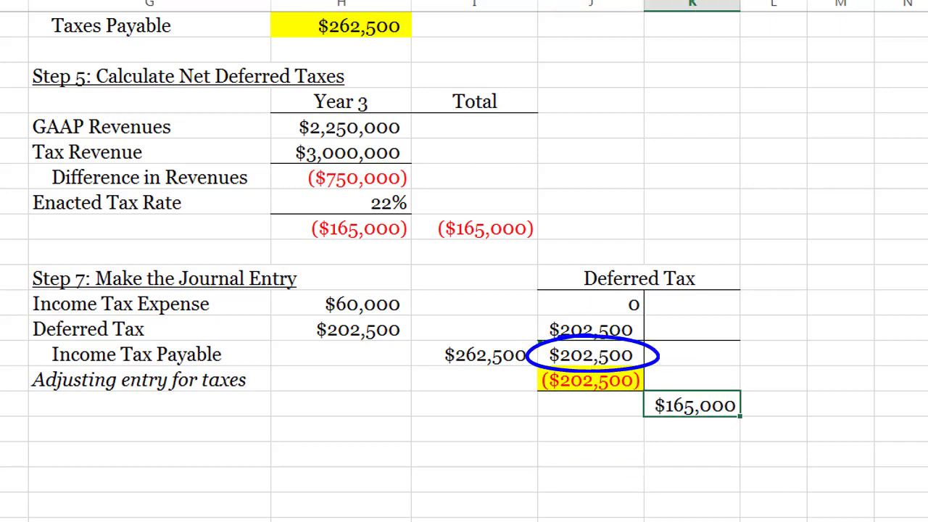
{"action": "left_click", "coordinate": [591, 380]}
{"action": "key", "text": "ctrl+z"}
{"action": "key", "text": "ctrl+z"}
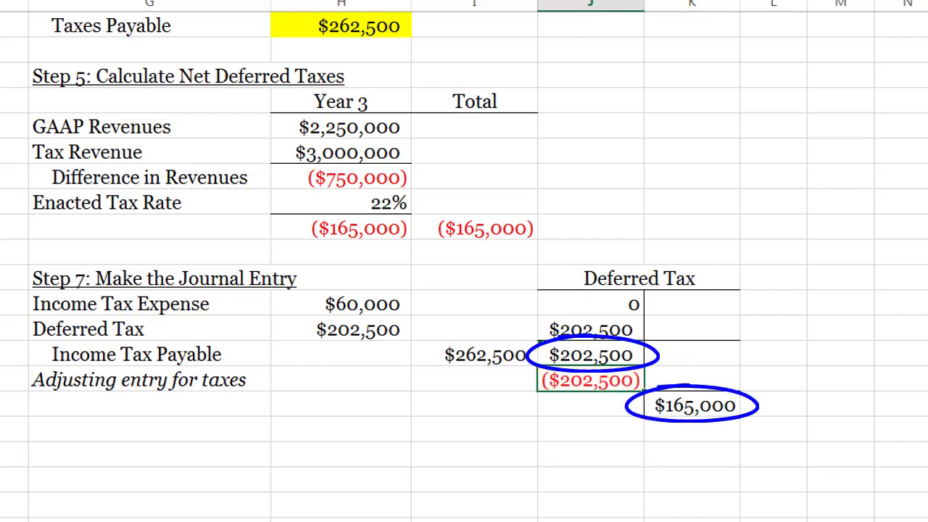
{"action": "key", "text": "Down"}
{"action": "key", "text": "Up"}
{"action": "key", "text": "Right"}
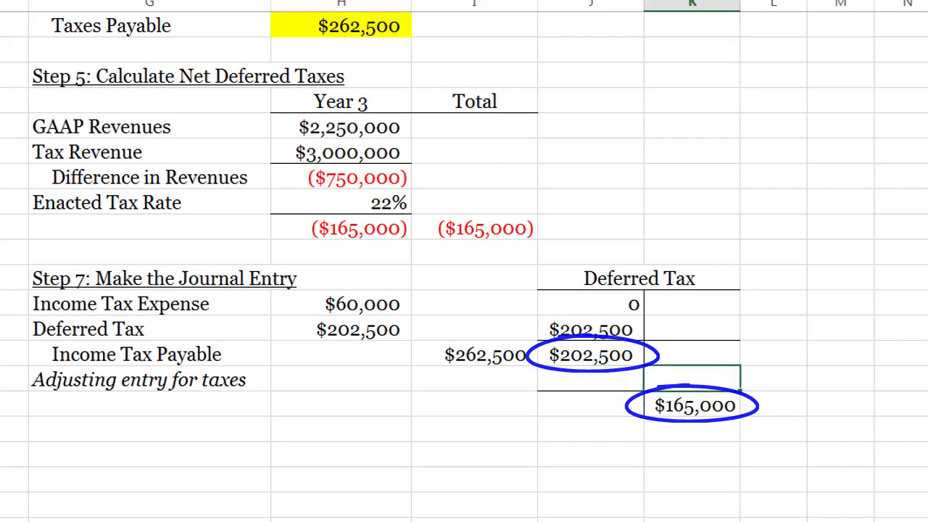
- Calculate the credit-side Deferred Tax adjustment as the $202,500 balance in J35 plus the ending credit balance in K37
{"action": "type", "text": "="}
{"action": "key", "text": "Up"}
{"action": "key", "text": "Left"}
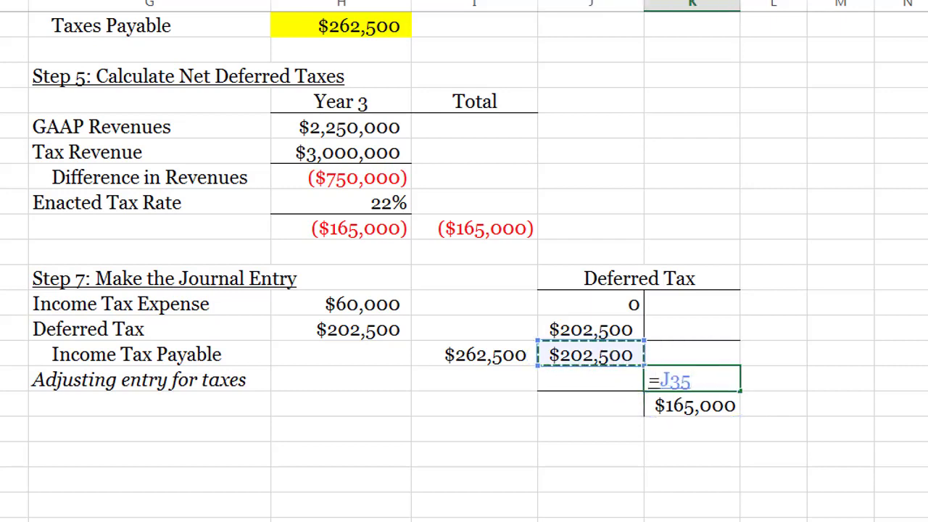
{"action": "type", "text": "+"}
{"action": "key", "text": "Down"}
{"action": "key", "text": "Return"}
- Remove the underline from the credit-side Deferred Tax adjustment, widen its column and fill the cell yellow
{"action": "key", "text": "Up"}
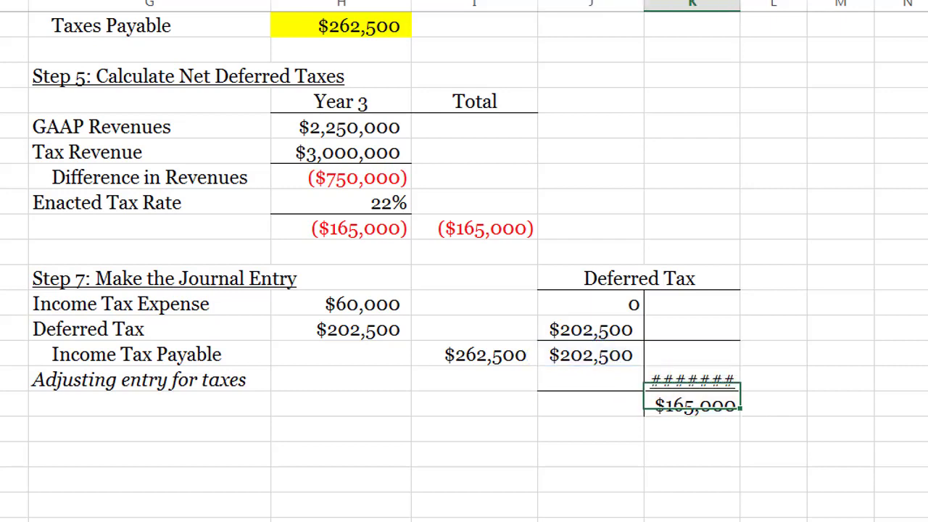
{"action": "key", "text": "ctrl+u"}
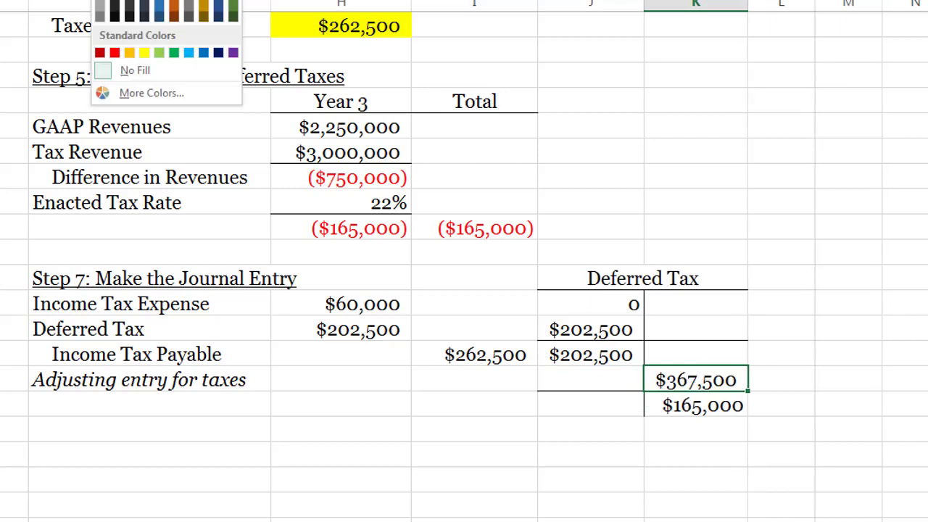
{"action": "left_click", "coordinate": [144, 53]}
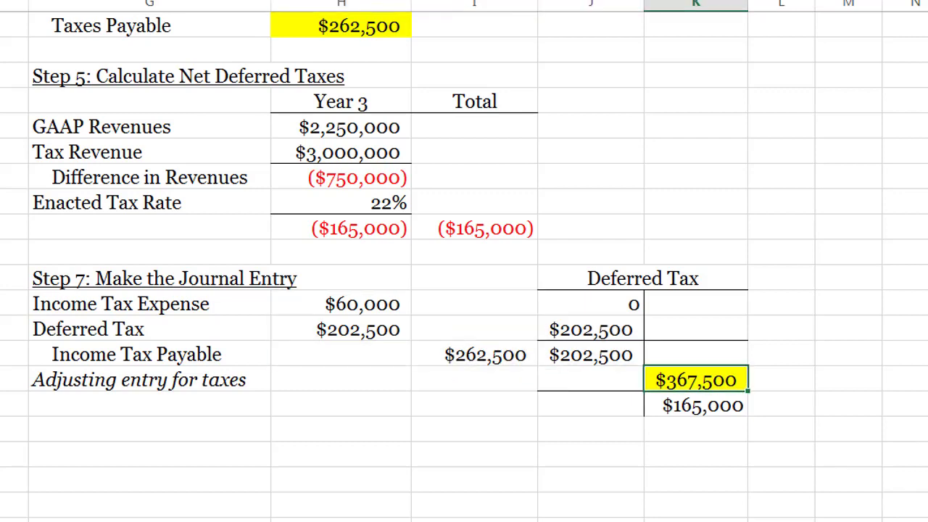
- Clear the old Step 7 journal entry amounts and link the Income Tax Payable credit to Taxes Payable with =H22
{"action": "left_click_drag", "start_coordinate": [340, 304], "coordinate": [475, 354]}
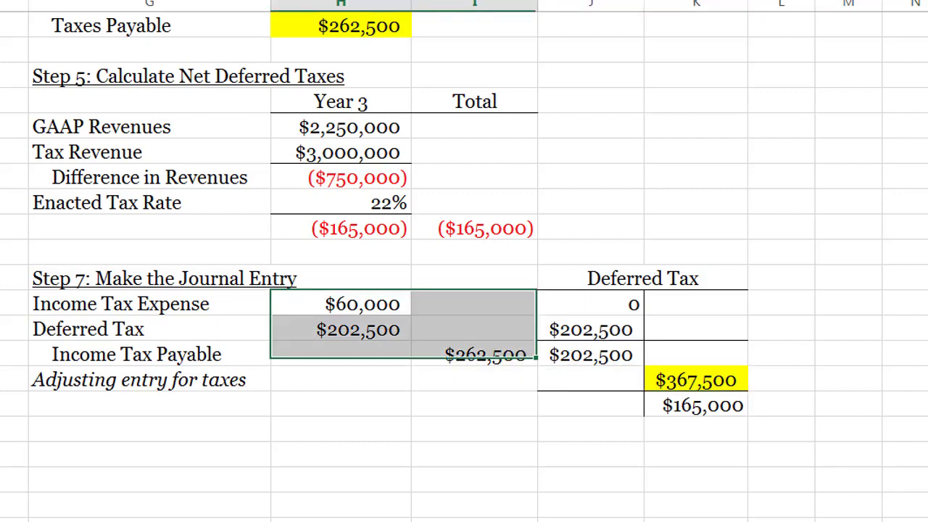
{"action": "key", "text": "Delete"}
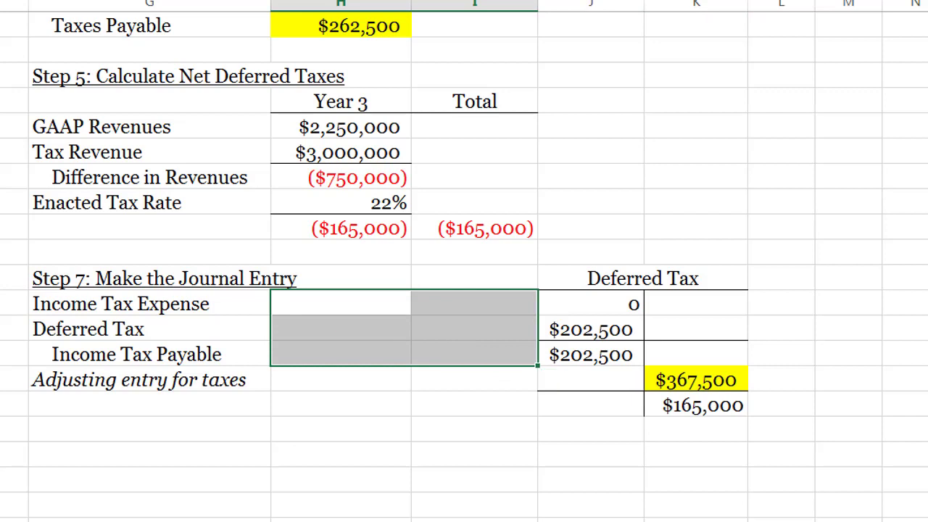
{"action": "left_click", "coordinate": [149, 329]}
{"action": "left_click", "coordinate": [341, 354]}
{"action": "left_click", "coordinate": [475, 354]}
{"action": "type", "text": "="}
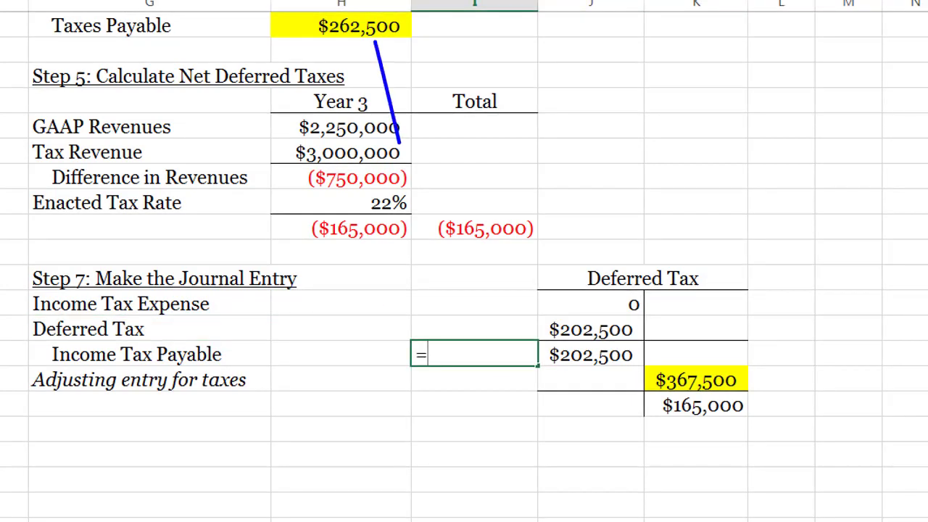
{"action": "type", "text": "H22"}
{"action": "key", "text": "Return"}
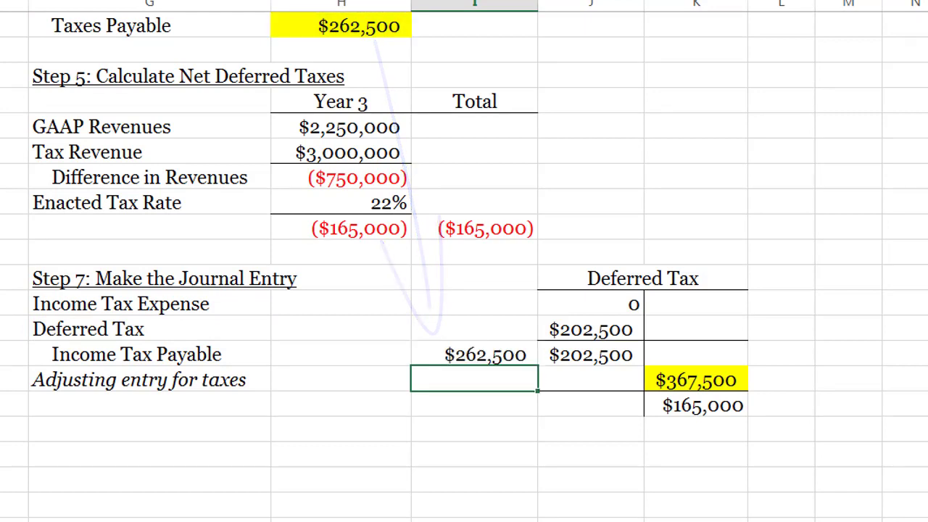
- Indent the Deferred Tax account in the journal entry as a credit and link its credit amount to the yellow T-account adjustment
{"action": "left_click", "coordinate": [148, 329]}
{"action": "key", "text": "ctrl+alt+Tab"}
{"action": "key", "text": "ctrl+alt+Tab"}
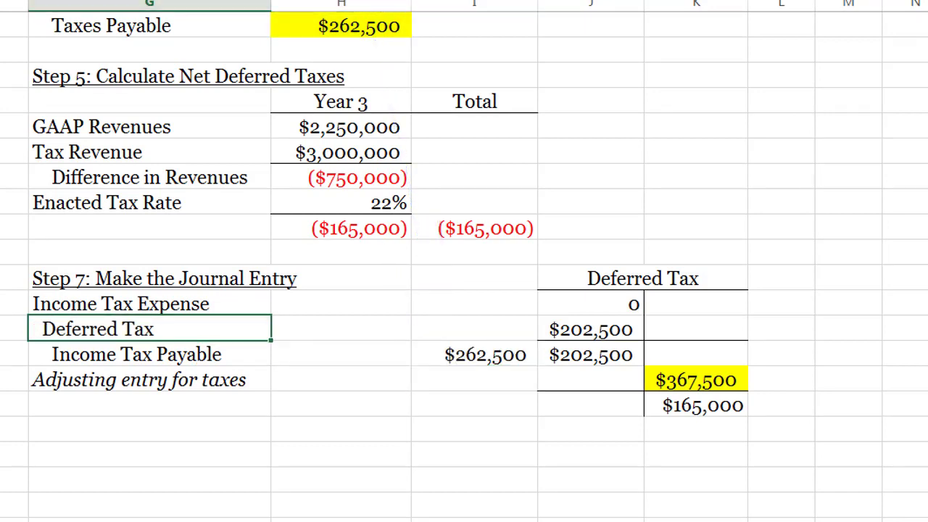
{"action": "left_click", "coordinate": [474, 329]}
{"action": "type", "text": "="}
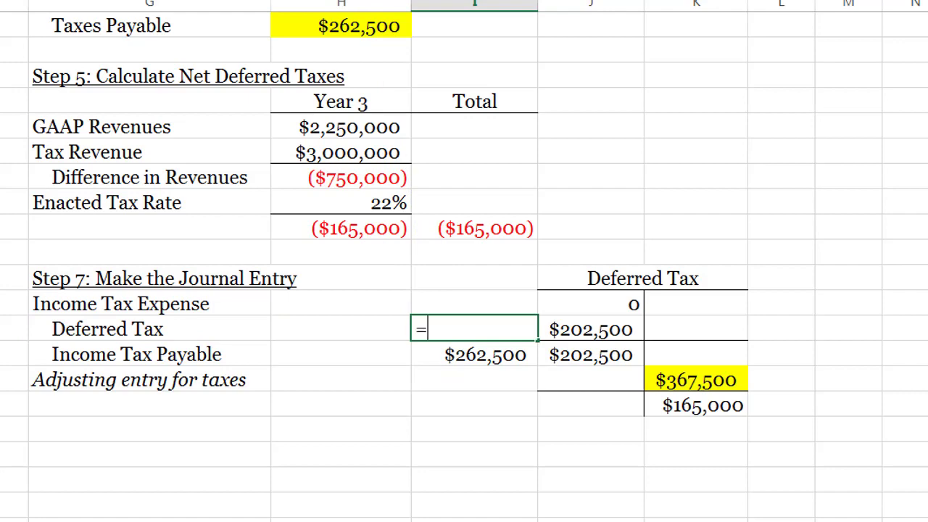
{"action": "left_click", "coordinate": [696, 380]}
{"action": "key", "text": "Return"}
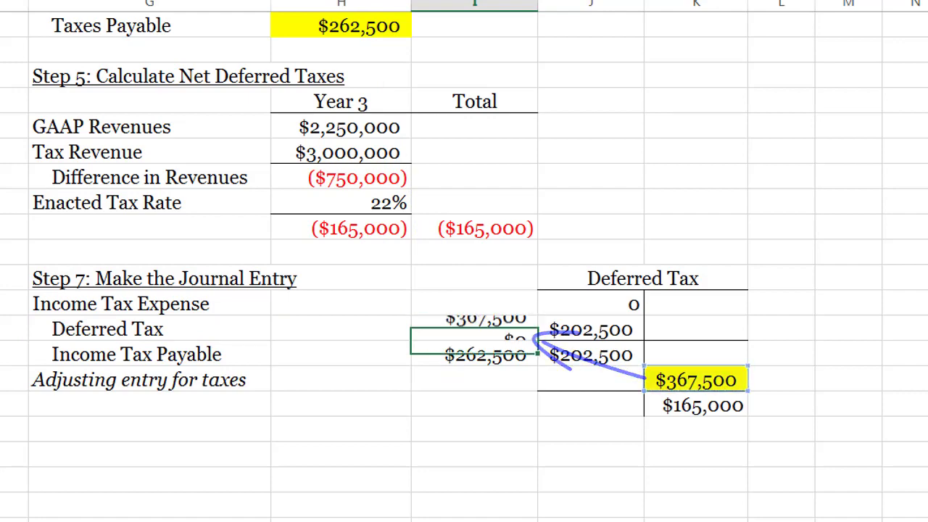
- Calculate the Income Tax Expense debit as the sum of the two credits in I34:I35
{"action": "left_click", "coordinate": [341, 304]}
{"action": "type", "text": "=sum("}
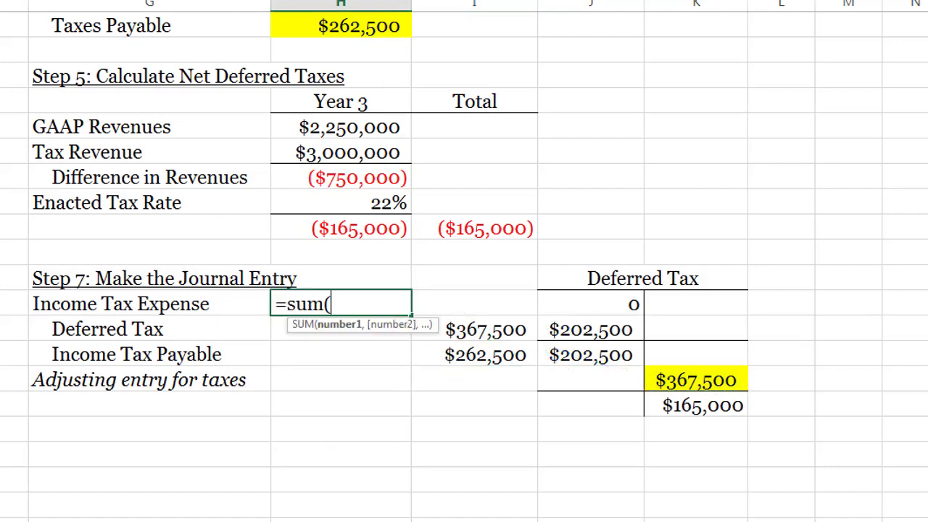
{"action": "left_click_drag", "start_coordinate": [485, 329], "coordinate": [486, 354]}
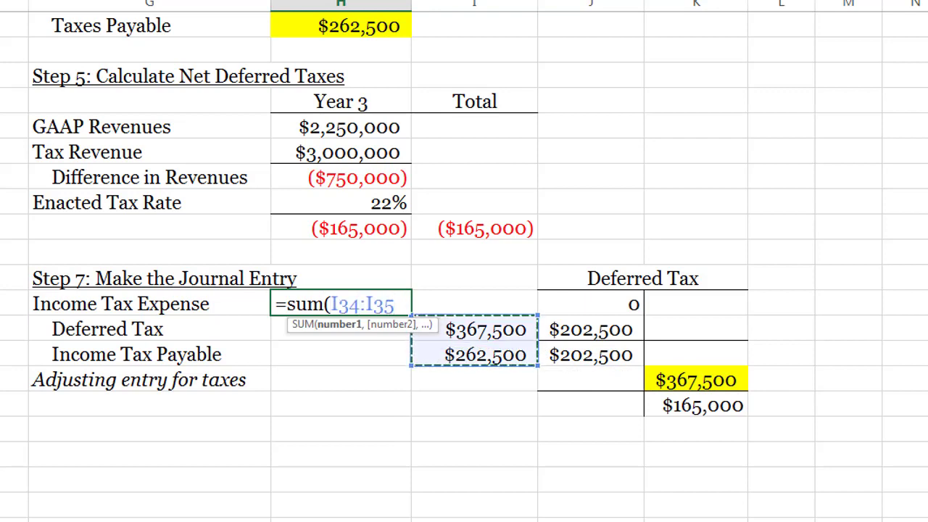
{"action": "key", "text": "Return"}
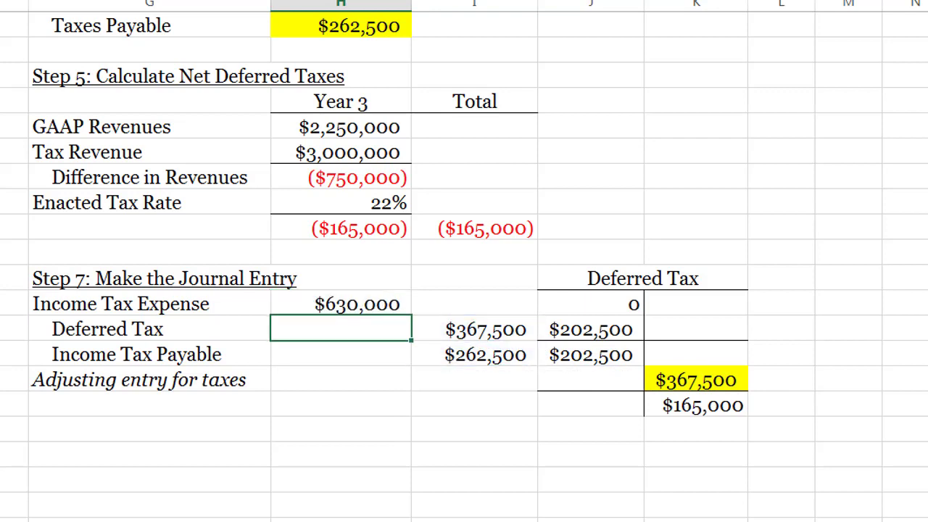
- Review the Book Taxable Income in Step 2 and the calculations around it
{"action": "scroll", "coordinate": [464, 261], "scroll_direction": "up", "scroll_amount": 6}
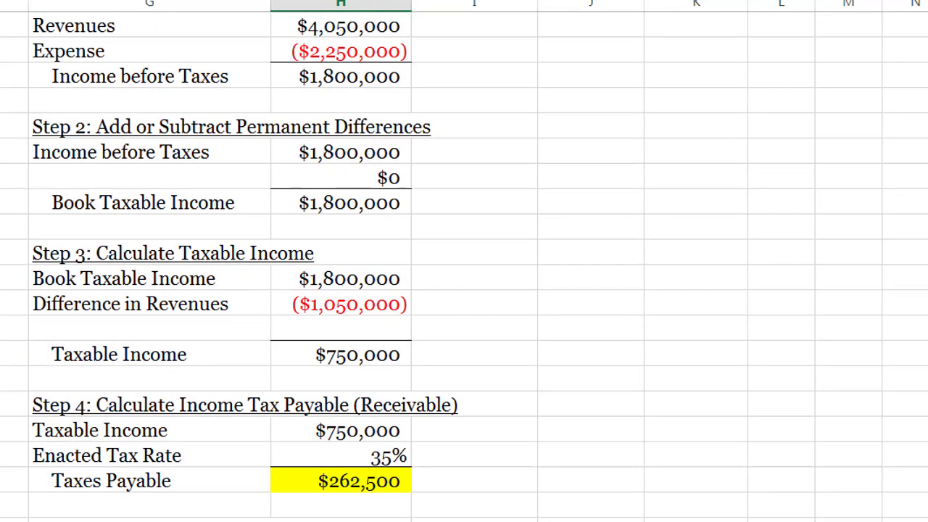
{"action": "scroll", "coordinate": [464, 261], "scroll_direction": "up", "scroll_amount": 1}
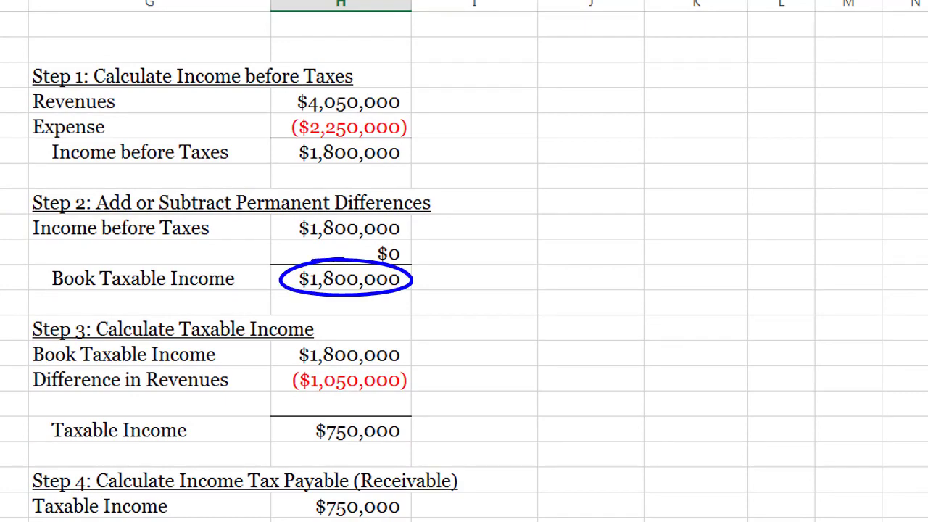
{"action": "mouse_move", "coordinate": [345, 413]}
{"action": "left_mouse_down"}
{"action": "mouse_move", "coordinate": [412, 435]}
{"action": "mouse_move", "coordinate": [311, 414]}
{"action": "left_mouse_up"}
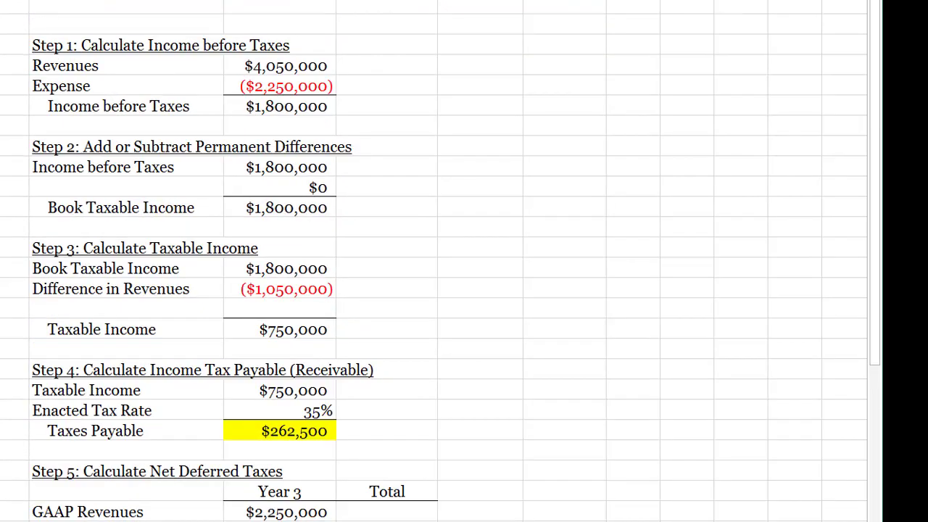
- Copy the whole Year 2 calculation block, Steps 1 to 7, and paste it beside the original keeping the source column widths
{"action": "left_click_drag", "start_coordinate": [131, 44], "coordinate": [565, 500]}
{"action": "key", "text": "ctrl+c"}
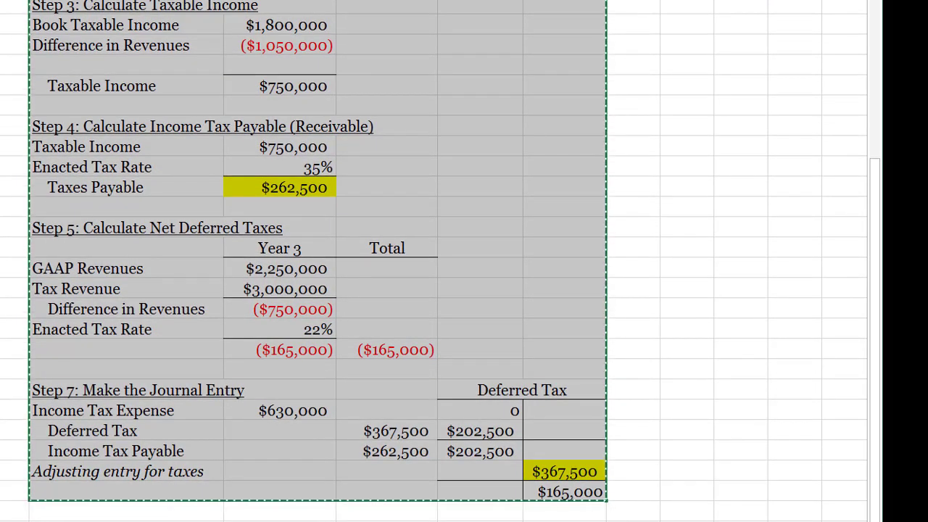
{"action": "scroll", "coordinate": [435, 261], "scroll_direction": "up", "scroll_amount": 4}
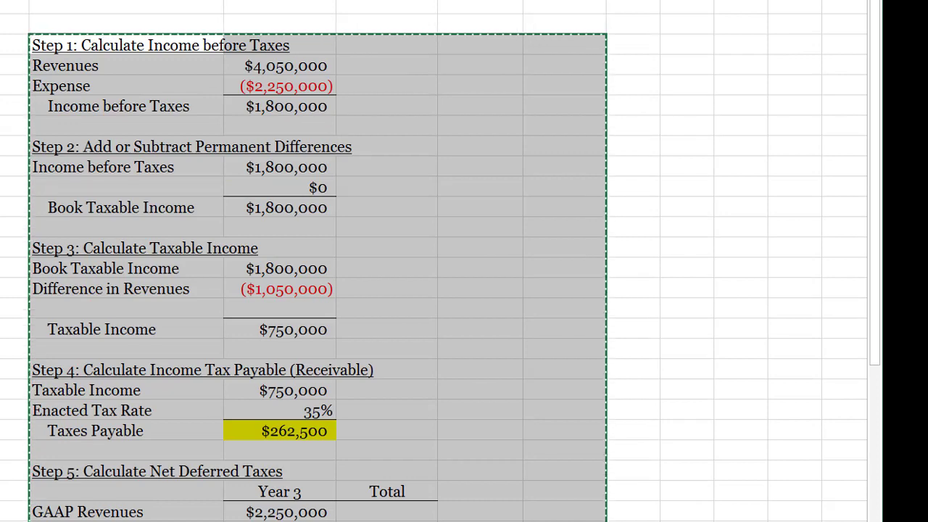
{"action": "left_click", "coordinate": [686, 45]}
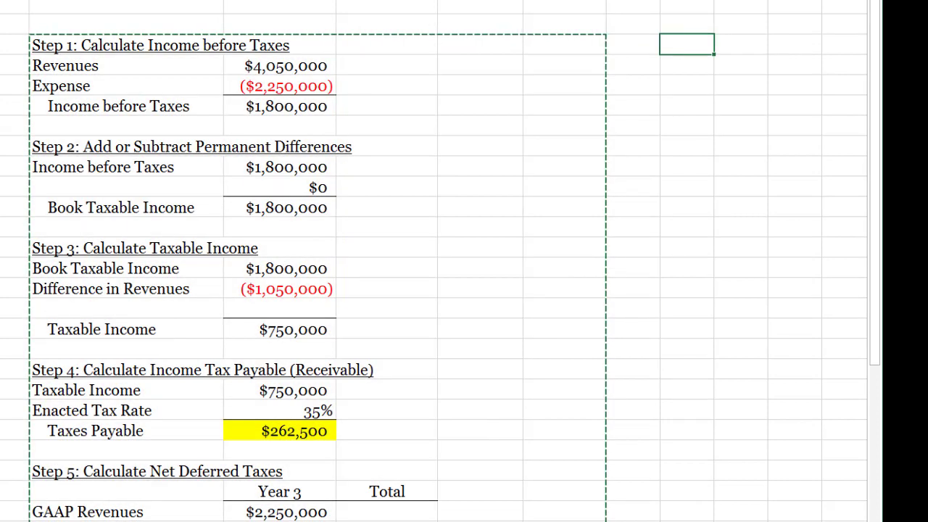
{"action": "right_click", "coordinate": [684, 46]}
{"action": "mouse_move", "coordinate": [817, 126]}
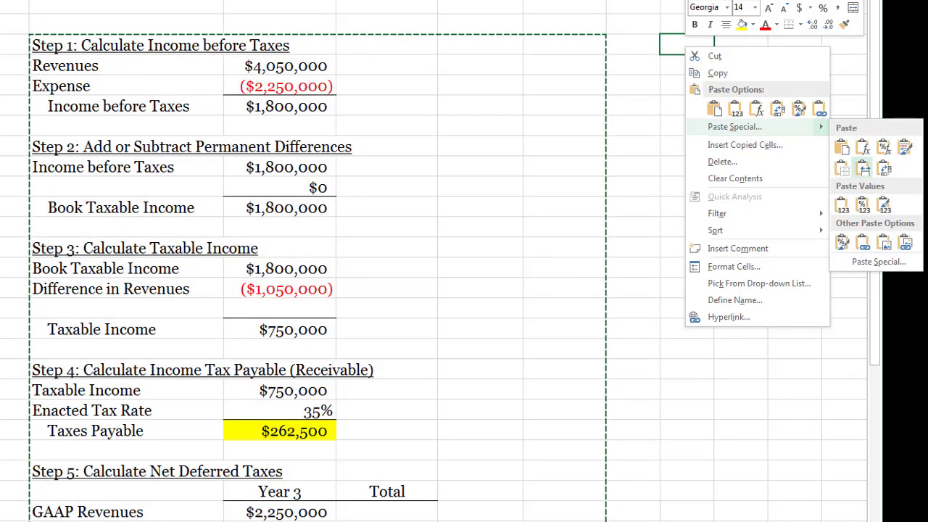
{"action": "left_click", "coordinate": [862, 168]}
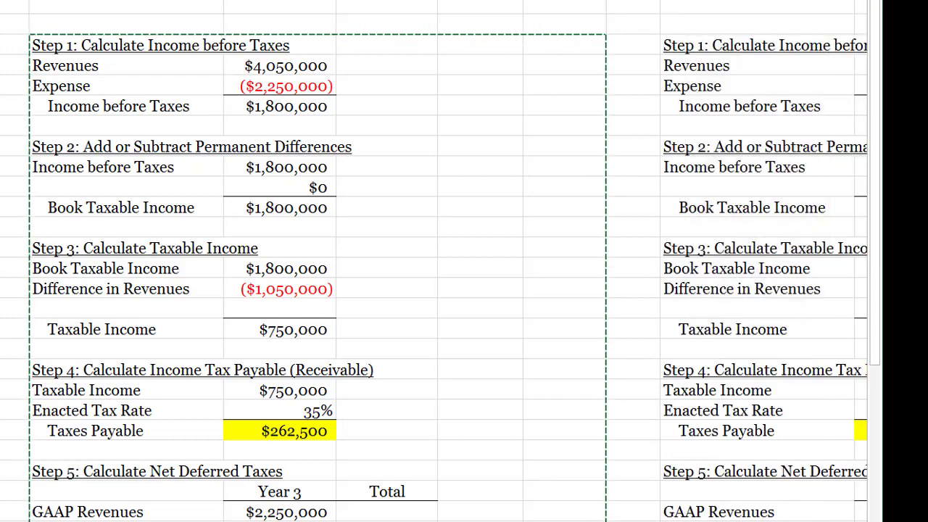
{"action": "scroll", "coordinate": [435, 261], "scroll_direction": "right", "scroll_amount": 4}
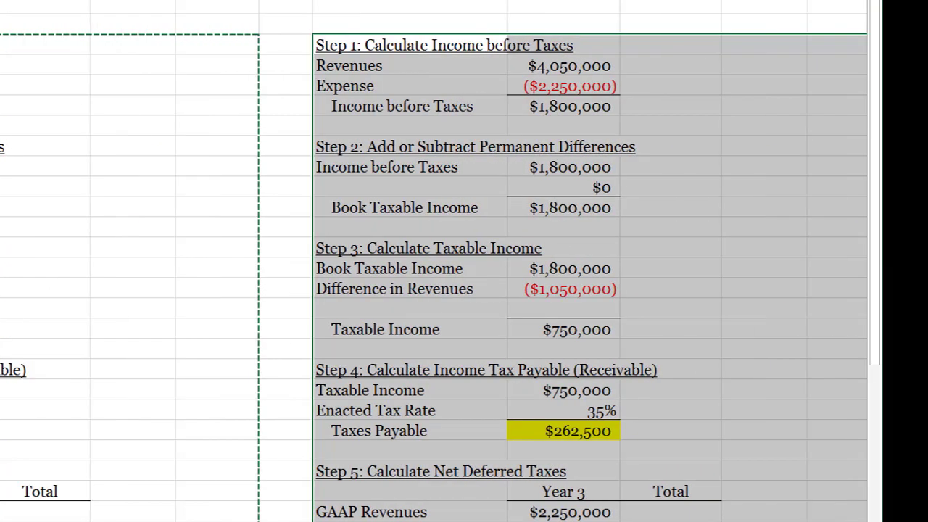
- Clear the Revenues, Expense, Difference in Revenues and Step 4 Enacted Tax Rate amounts in the pasted copy
{"action": "scroll", "coordinate": [435, 260], "scroll_direction": "right", "scroll_amount": 3}
{"action": "left_click_drag", "start_coordinate": [371, 65], "coordinate": [372, 86]}
{"action": "key", "text": "Delete"}
{"action": "left_click", "coordinate": [371, 187]}
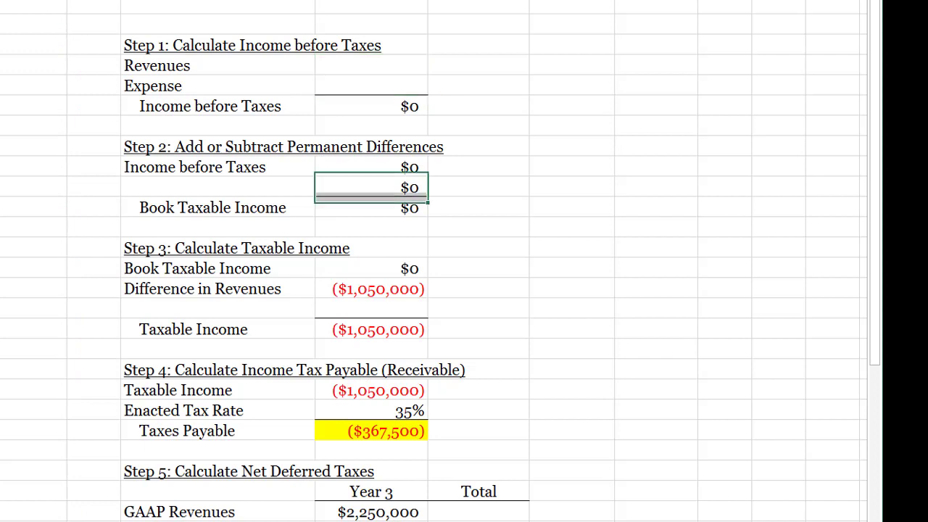
{"action": "left_click", "coordinate": [371, 289]}
{"action": "key", "text": "Delete"}
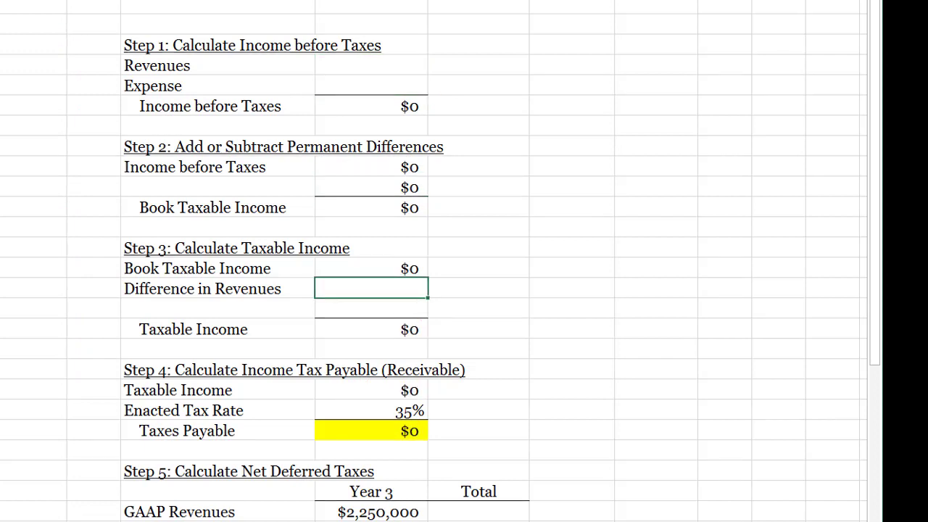
{"action": "left_click", "coordinate": [371, 410]}
{"action": "key", "text": "Delete"}
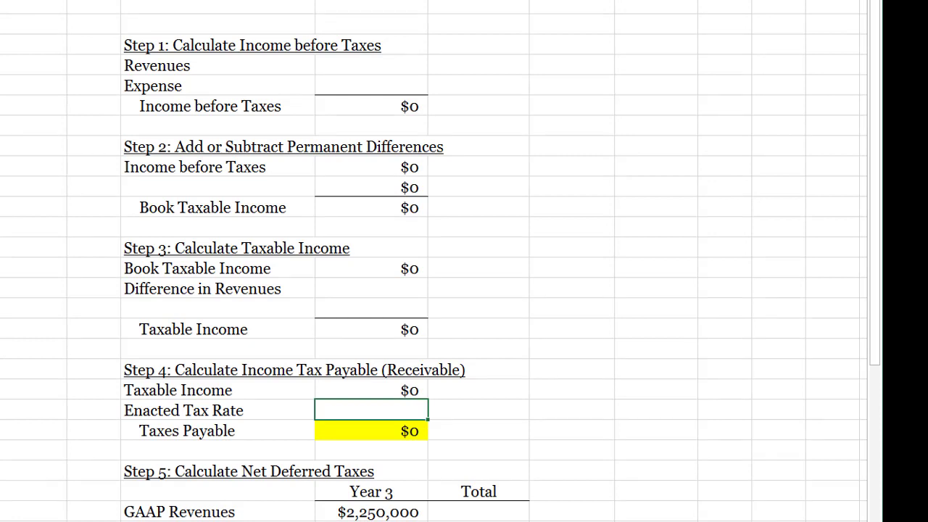
- Enter Revenues of 2250000 and Expense of -1250000 in Step 1 of the copied block
{"action": "left_click", "coordinate": [371, 65]}
{"action": "type", "text": "2,250,0"}
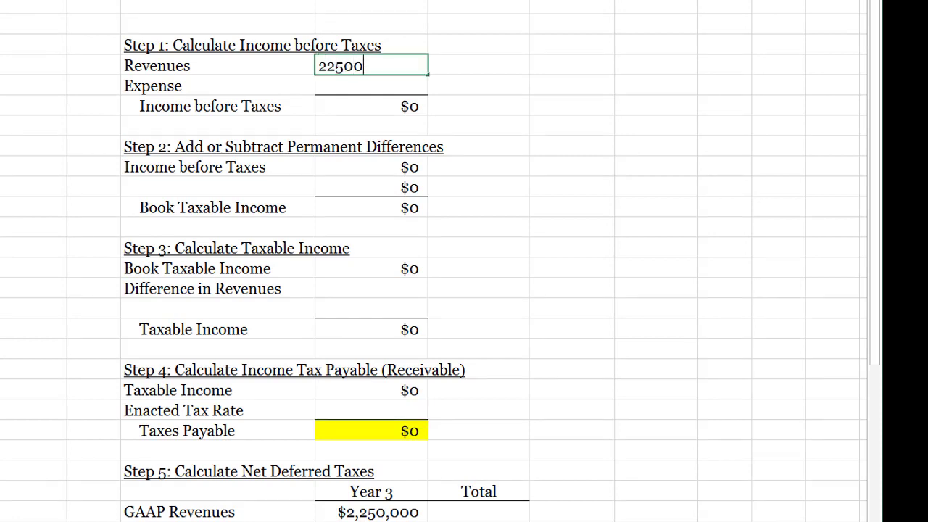
{"action": "type", "text": "00"}
{"action": "key", "text": "Return"}
{"action": "type", "text": "-"}
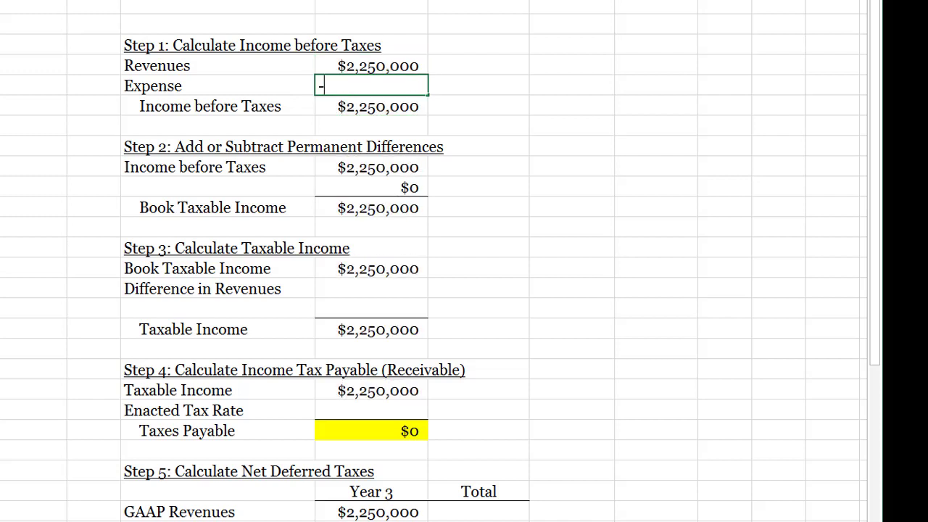
{"action": "type", "text": "1250000"}
{"action": "key", "text": "Return"}
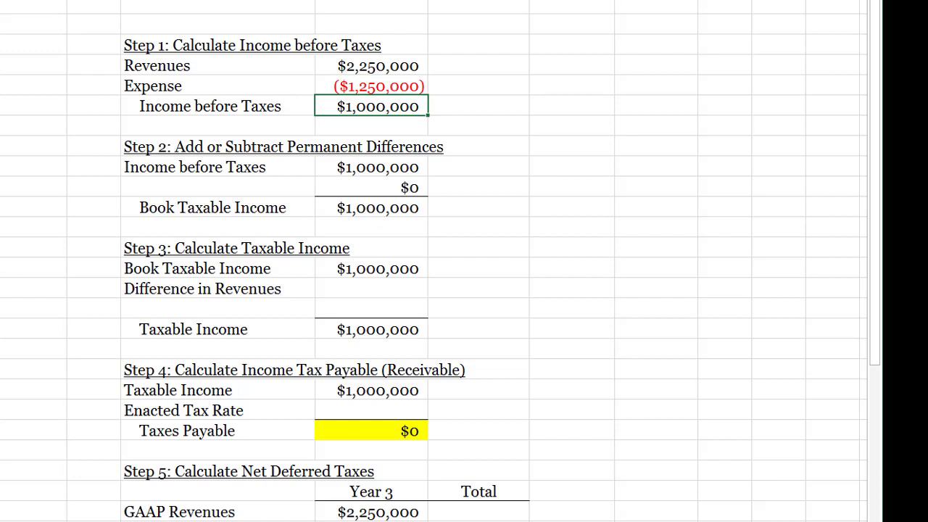
{"action": "mouse_move", "coordinate": [400, 167]}
{"action": "left_mouse_down"}
{"action": "mouse_move", "coordinate": [362, 185]}
{"action": "mouse_move", "coordinate": [444, 184]}
{"action": "mouse_move", "coordinate": [404, 166]}
{"action": "left_mouse_up"}
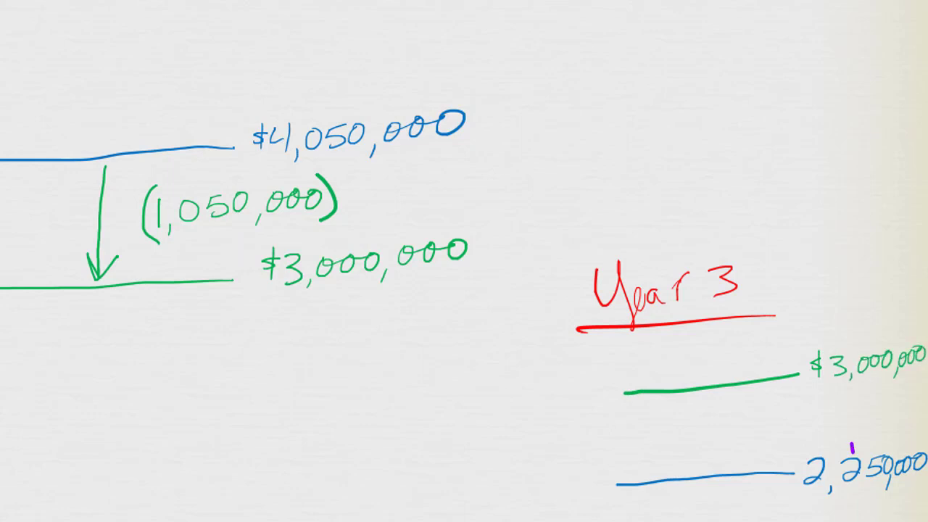
- Handwrite the 750,000 difference with an upward arrow between the $2,250,000 and $3,000,000 lines of the Year 3 sketch
{"action": "left_click_drag", "start_coordinate": [709, 402], "coordinate": [743, 436]}
{"action": "mouse_move", "coordinate": [771, 405]}
{"action": "left_mouse_down"}
{"action": "mouse_move", "coordinate": [756, 411]}
{"action": "mouse_move", "coordinate": [756, 429]}
{"action": "left_mouse_up"}
{"action": "left_click_drag", "start_coordinate": [784, 406], "coordinate": [784, 407]}
{"action": "left_click_drag", "start_coordinate": [795, 421], "coordinate": [794, 433]}
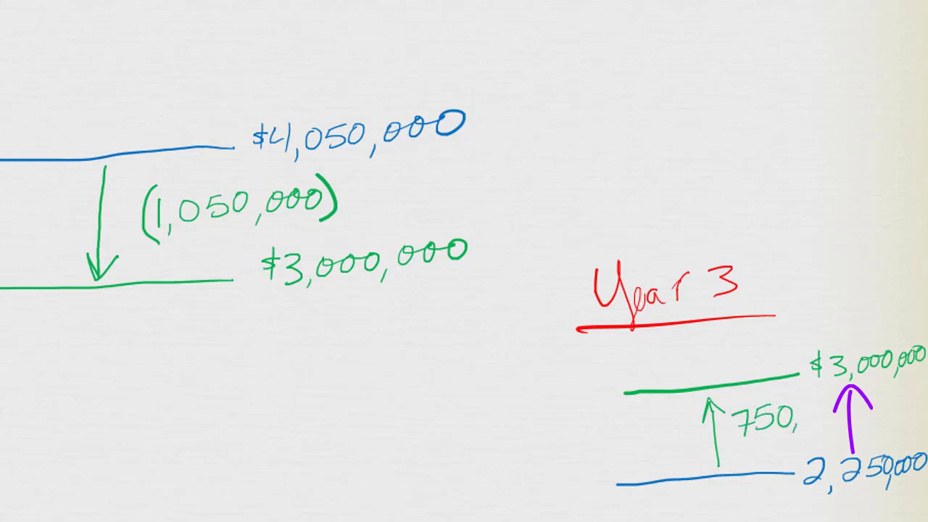
{"action": "mouse_move", "coordinate": [812, 403]}
{"action": "left_mouse_down"}
{"action": "mouse_move", "coordinate": [831, 416]}
{"action": "mouse_move", "coordinate": [849, 402]}
{"action": "left_mouse_up"}
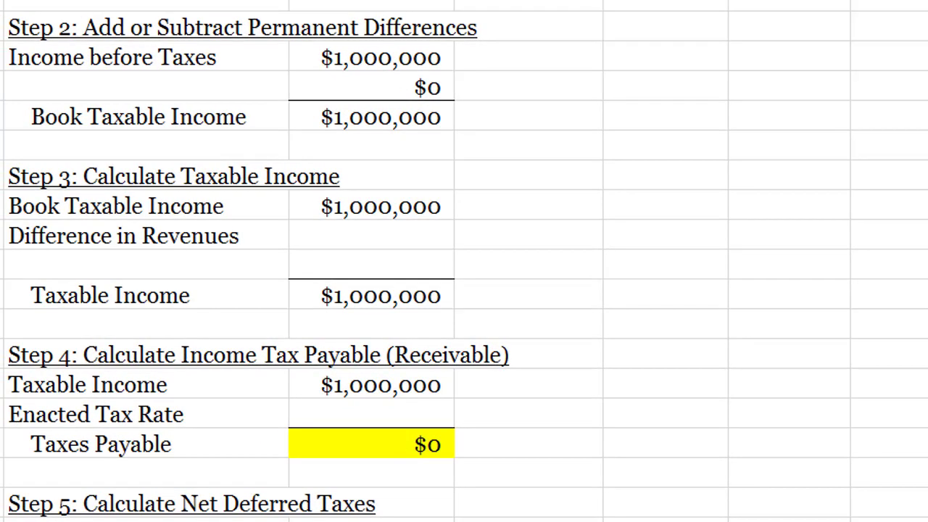
- Enter 750000 as the Difference in Revenues in Step 3 of the copied block
{"action": "left_click", "coordinate": [371, 236]}
{"action": "type", "text": "750000"}
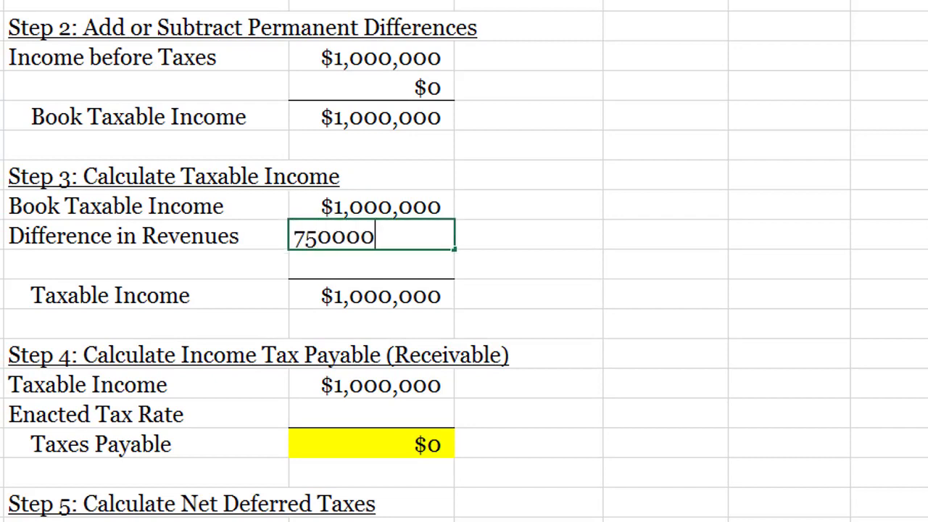
{"action": "key", "text": "Return"}
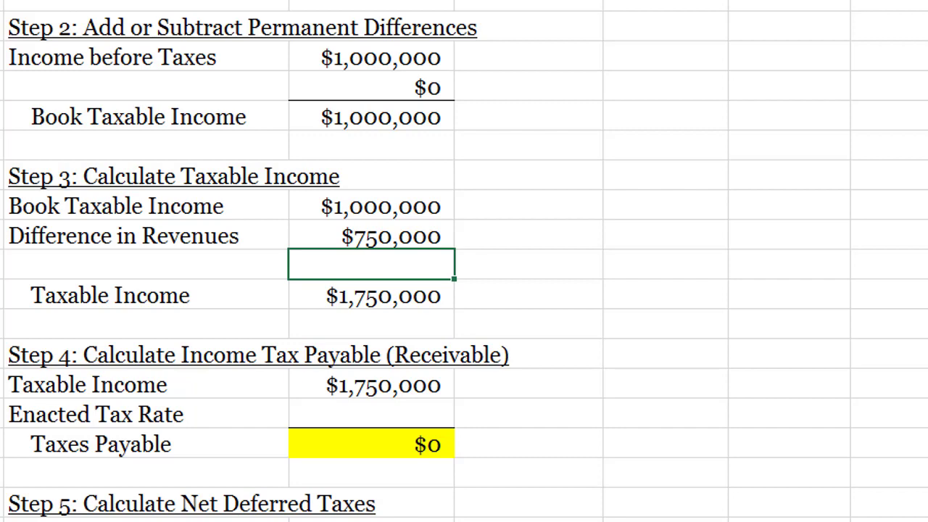
- Set the Enacted Tax Rate in Step 4 to 22%
{"action": "key", "text": "Down"}
{"action": "key", "text": "Down"}
{"action": "key", "text": "Down"}
{"action": "key", "text": "Down"}
{"action": "key", "text": "Down"}
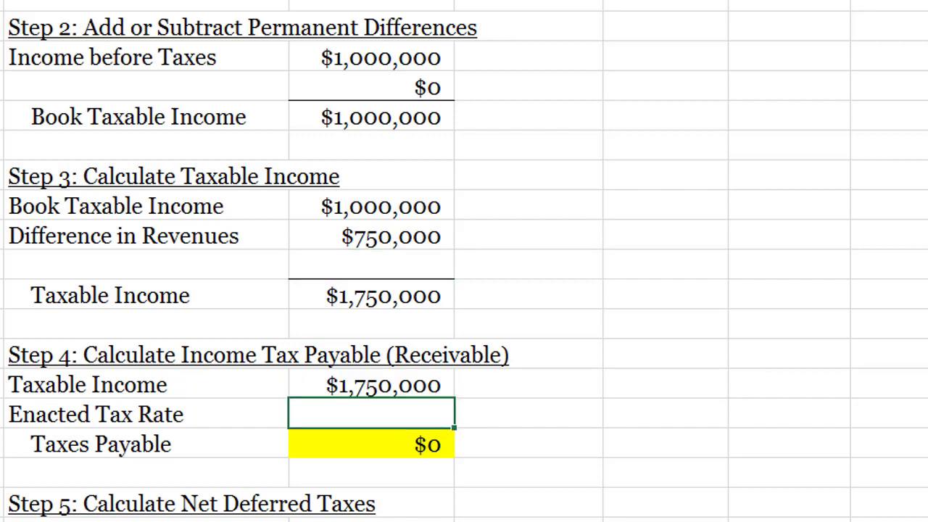
{"action": "scroll", "coordinate": [463, 261], "scroll_direction": "down", "scroll_amount": 3}
{"action": "type", "text": "22%"}
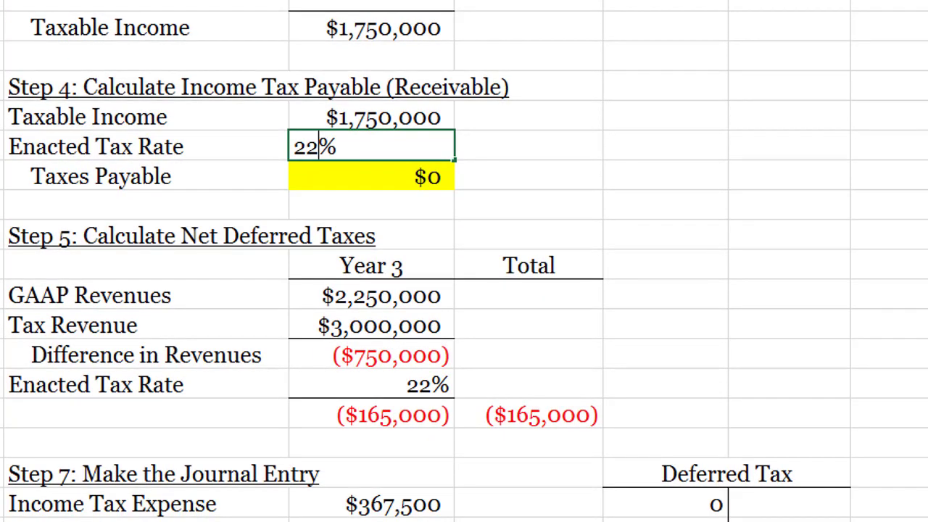
{"action": "key", "text": "Return"}
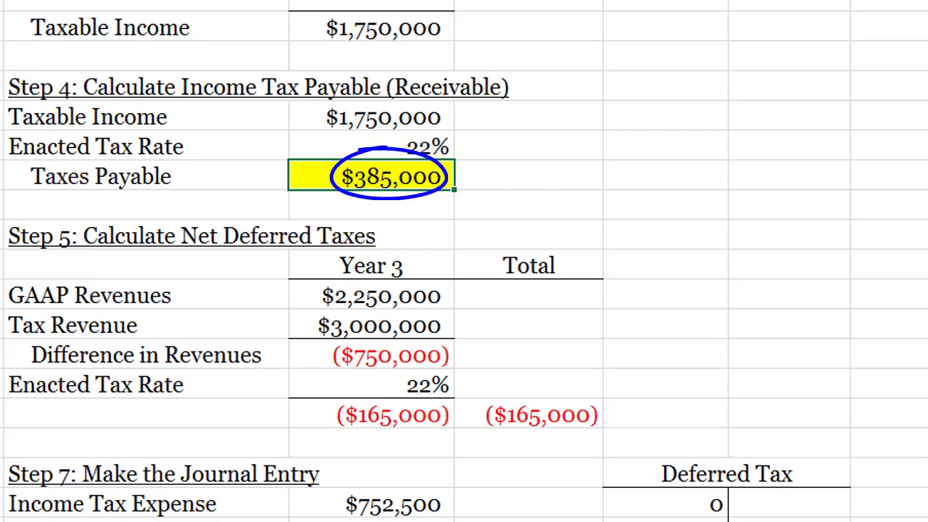
- Delete the Year 3 column cells from the Step 5 net deferred taxes table, shifting the Total column left
{"action": "key", "text": "Down"}
{"action": "key", "text": "Down"}
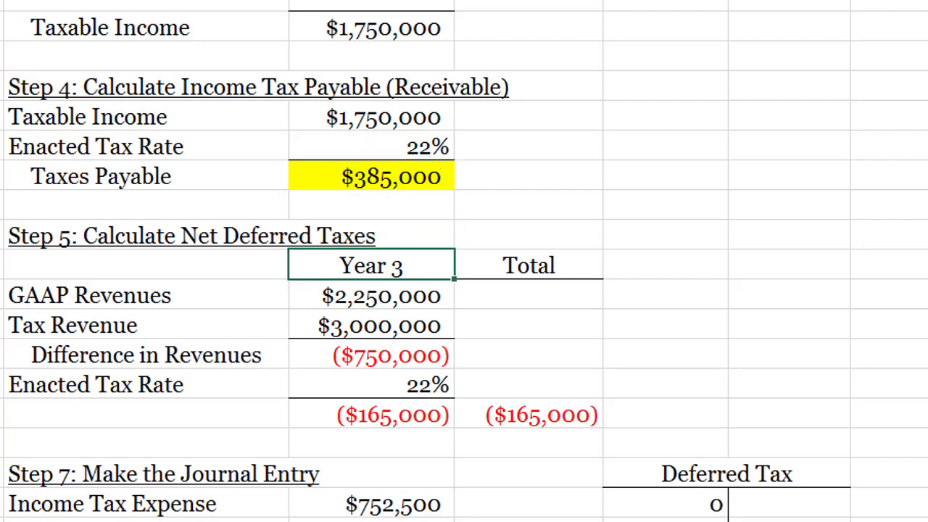
{"action": "key", "text": "shift+Down"}
{"action": "key", "text": "shift+Down"}
{"action": "key", "text": "shift+Down"}
{"action": "key", "text": "shift+Down"}
{"action": "key", "text": "shift+Down"}
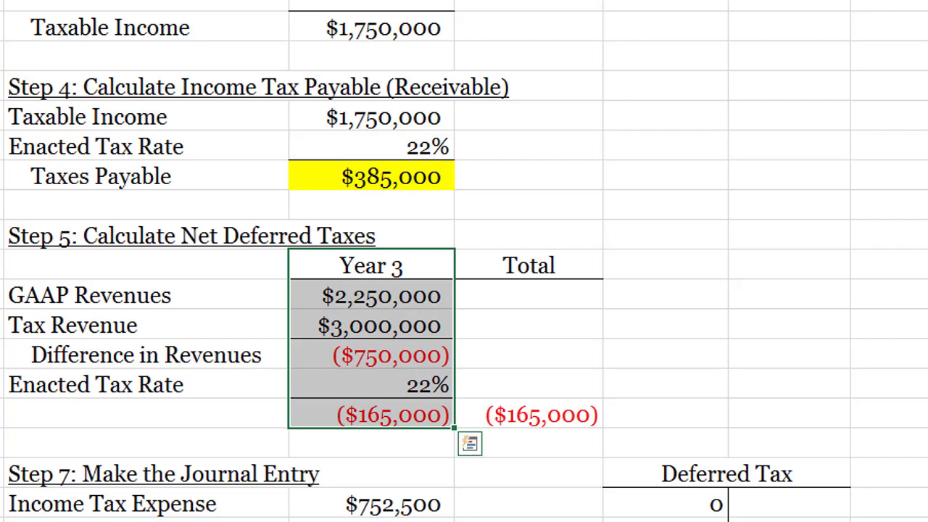
{"action": "key", "text": "ctrl+minus"}
{"action": "key", "text": "Return"}
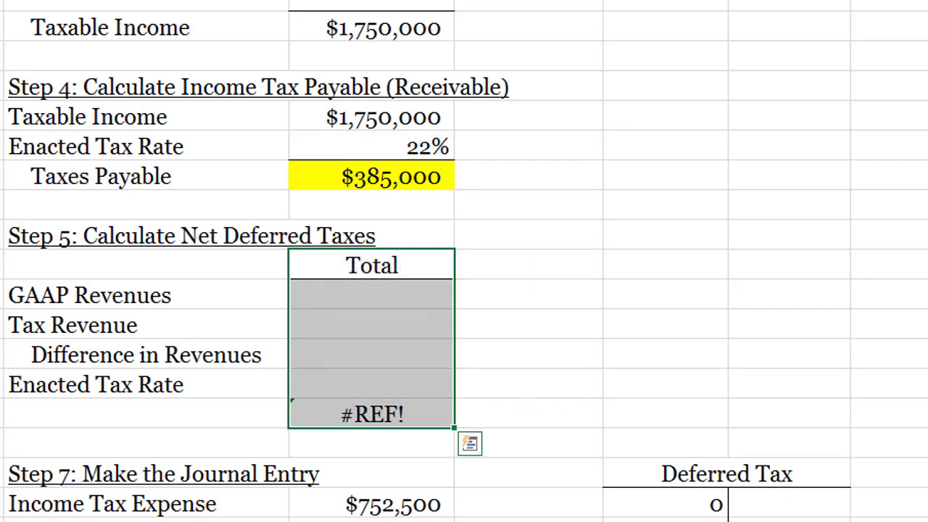
- Replace the broken total formula at the foot of the Step 5 table with 0
{"action": "key", "text": "Down"}
{"action": "key", "text": "Down"}
{"action": "key", "text": "Down"}
{"action": "key", "text": "Down"}
{"action": "key", "text": "shift+Down"}
{"action": "key", "text": "Down"}
{"action": "type", "text": "0"}
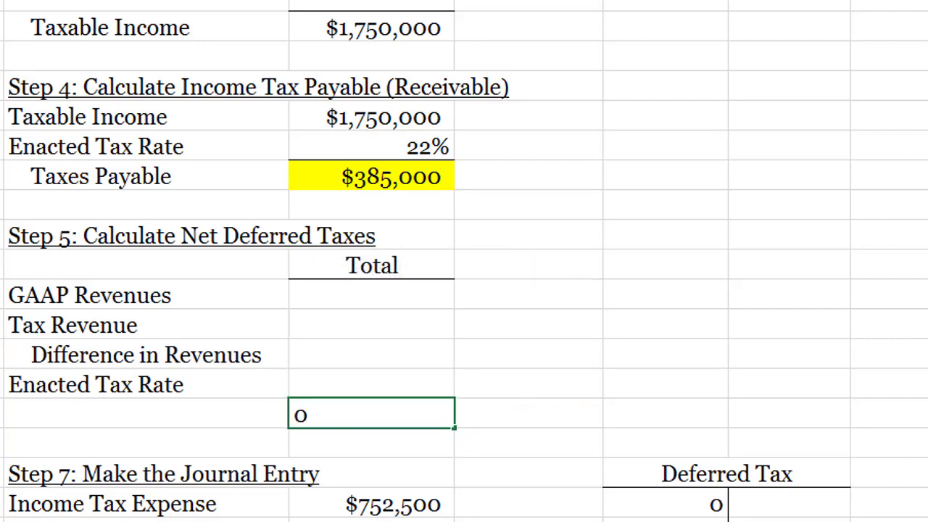
{"action": "key", "text": "Return"}
{"action": "mouse_move", "coordinate": [406, 386]}
{"action": "left_mouse_down"}
{"action": "mouse_move", "coordinate": [434, 435]}
{"action": "mouse_move", "coordinate": [396, 387]}
{"action": "left_mouse_up"}
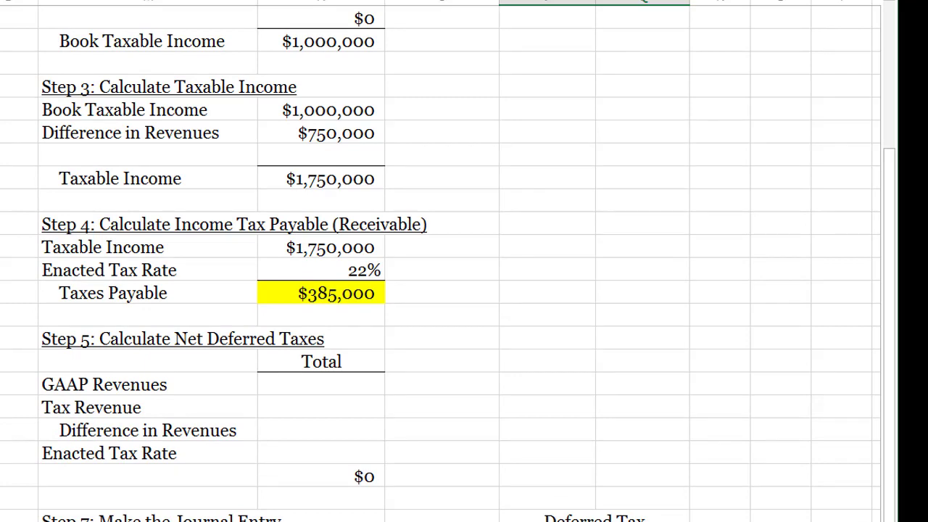
- Extend the Deferred Tax T-account's vertical line down two rows with a left border on the credit cells below $165,000
{"action": "scroll", "coordinate": [450, 264], "scroll_direction": "down", "scroll_amount": 3}
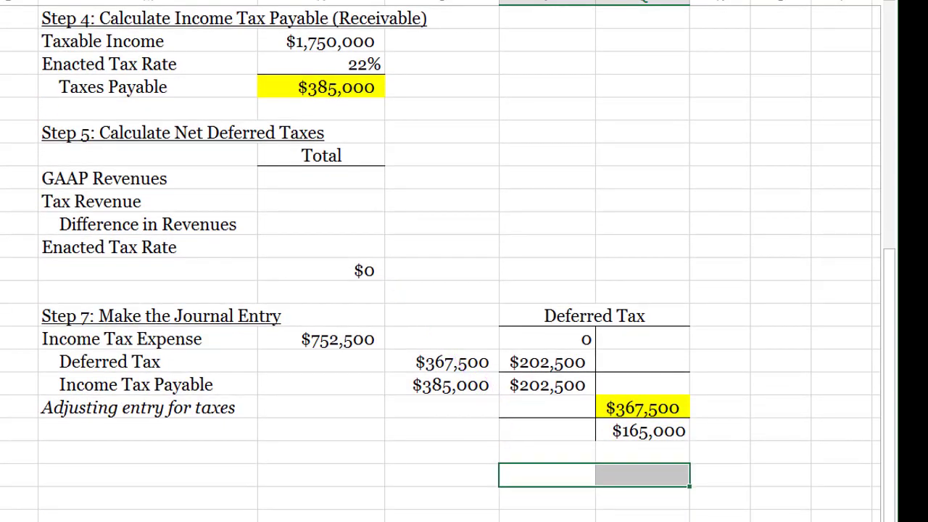
{"action": "left_click_drag", "start_coordinate": [642, 451], "coordinate": [642, 474]}
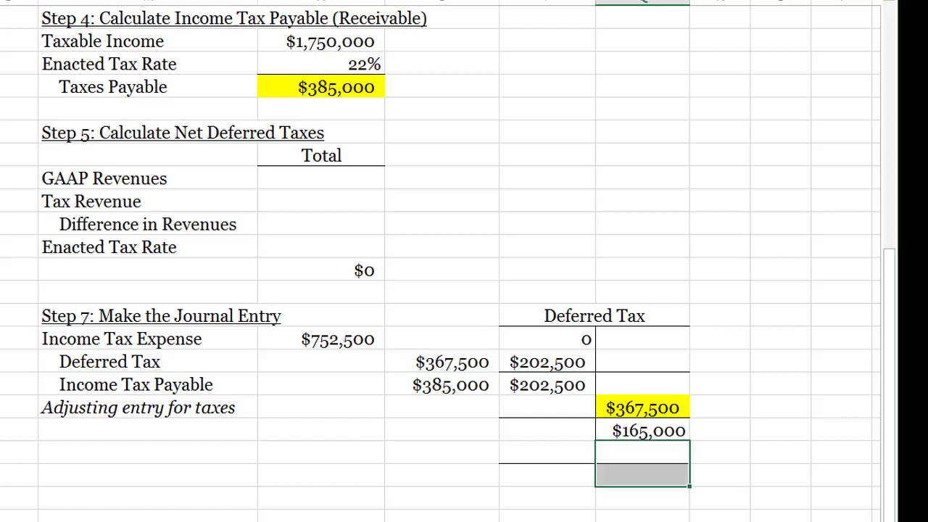
{"action": "left_click", "coordinate": [2, 1]}
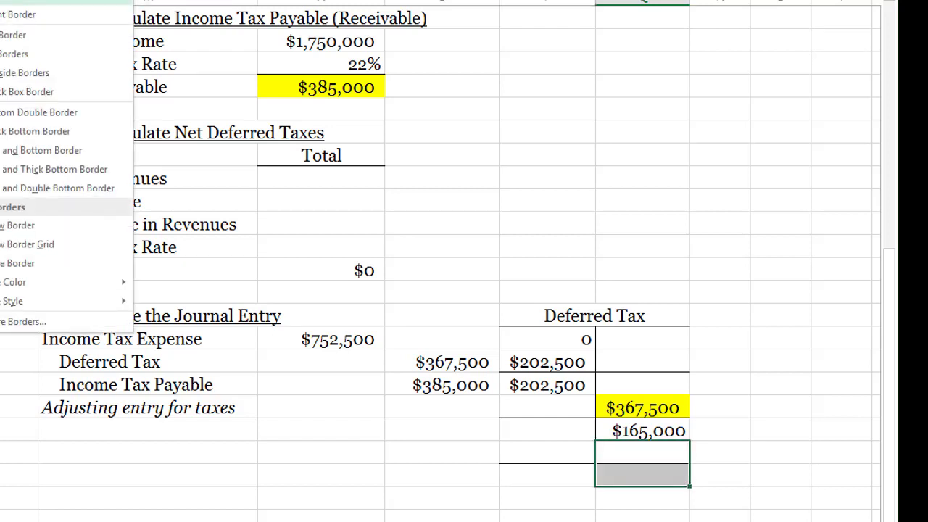
{"action": "left_click", "coordinate": [29, 2]}
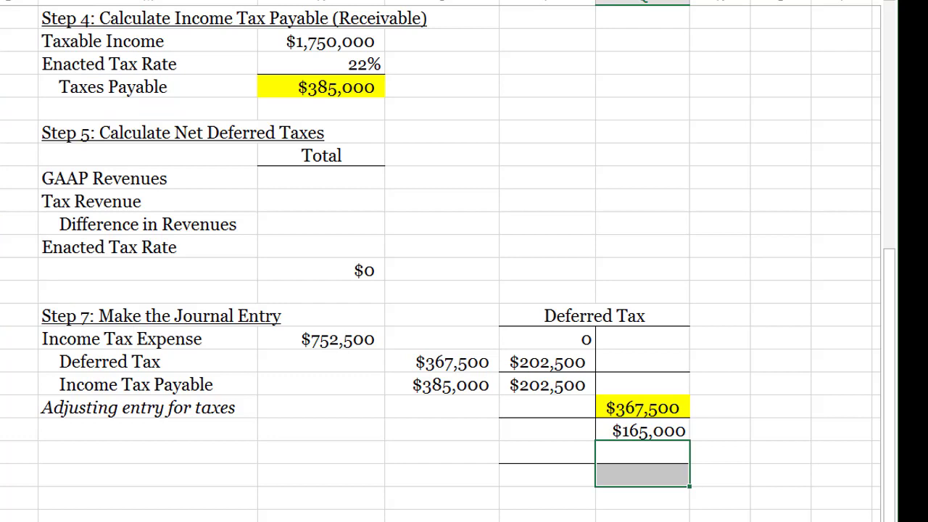
- Remove the yellow fill from the $367,500 adjustment in the Deferred Tax T-account
{"action": "left_click", "coordinate": [642, 407]}
{"action": "left_click", "coordinate": [20, 1]}
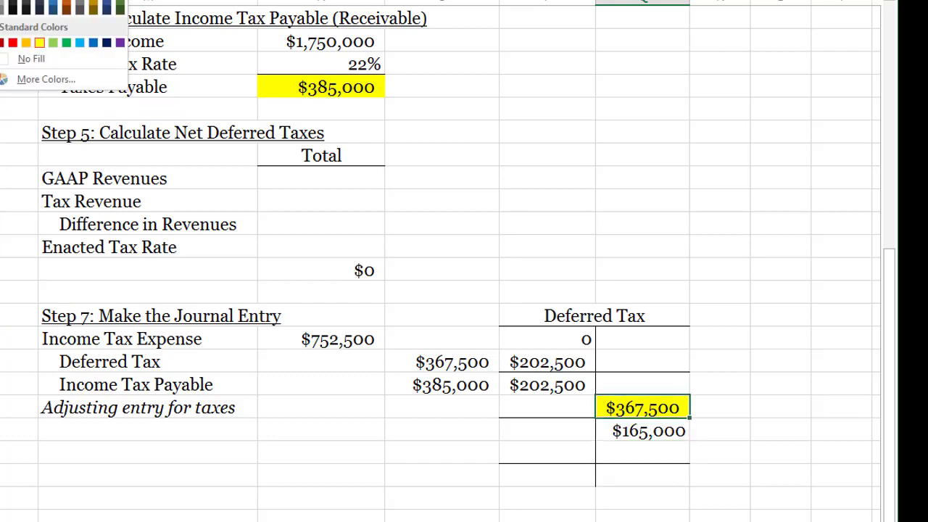
{"action": "left_click", "coordinate": [24, 58]}
- Enter 0 as the new ending balance on the credit side of the Deferred Tax T-account
{"action": "left_click", "coordinate": [547, 452]}
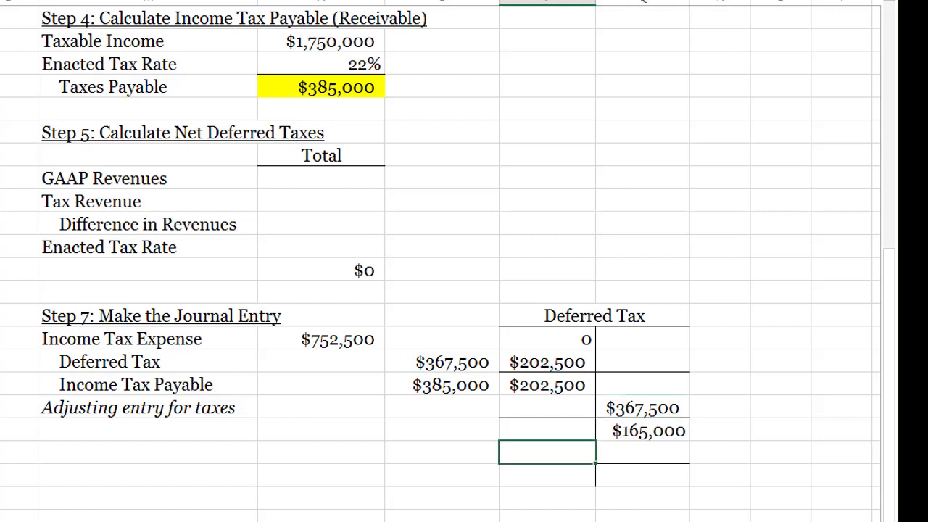
{"action": "left_click", "coordinate": [642, 430]}
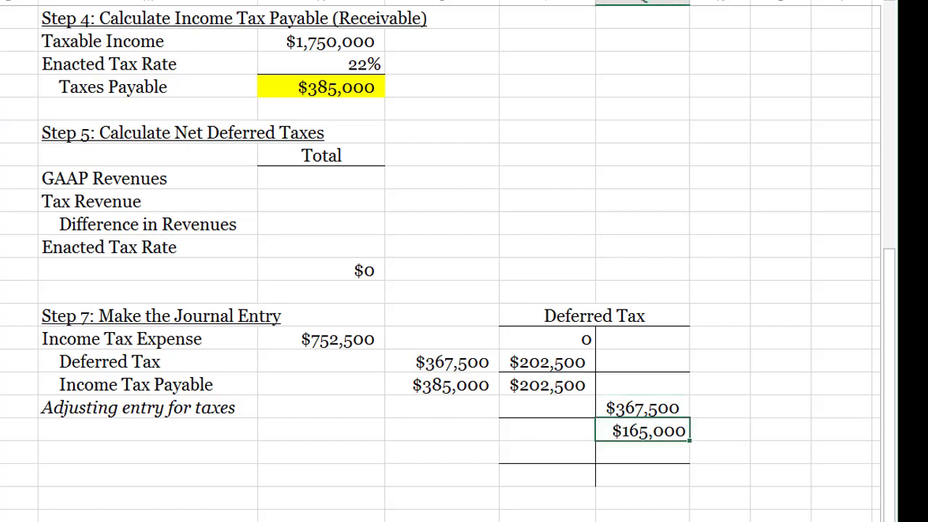
{"action": "key", "text": "F2"}
{"action": "left_click", "coordinate": [547, 452]}
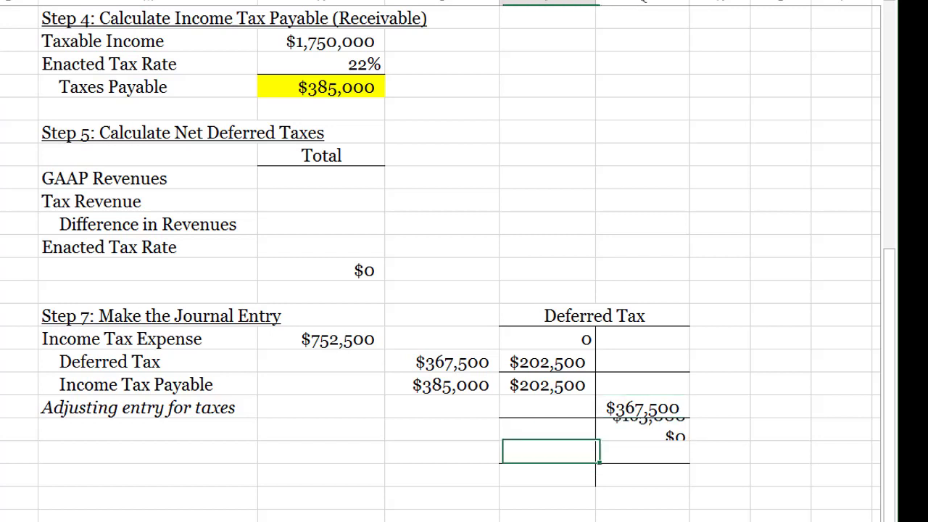
{"action": "left_click", "coordinate": [642, 475]}
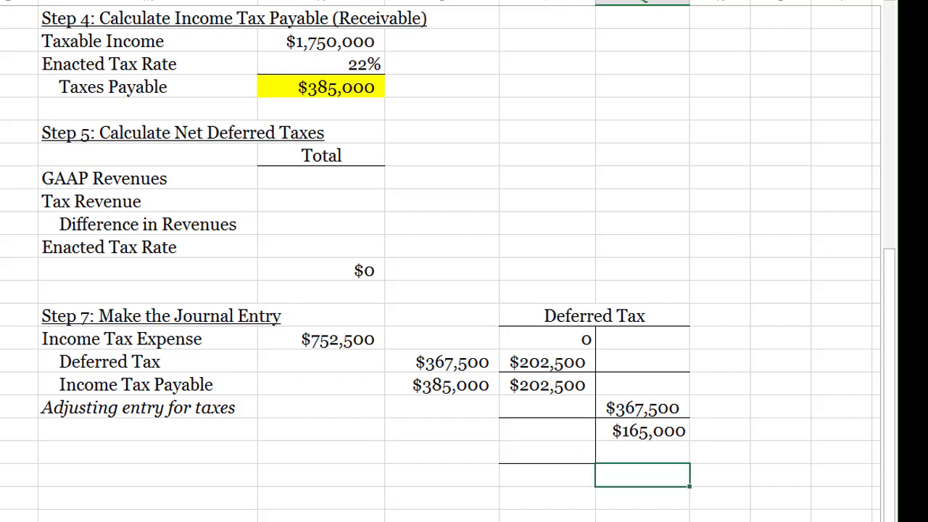
{"action": "type", "text": "0"}
{"action": "key", "text": "Return"}
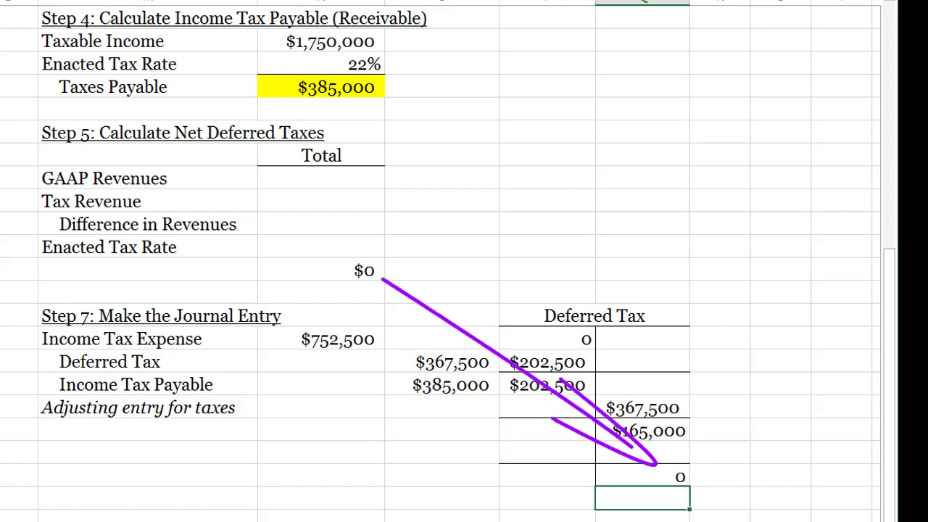
- Enter the new adjustment on the debit side of the Deferred Tax T-account as a reference to the $165,000 credit balance, =Q37
{"action": "left_click", "coordinate": [547, 452]}
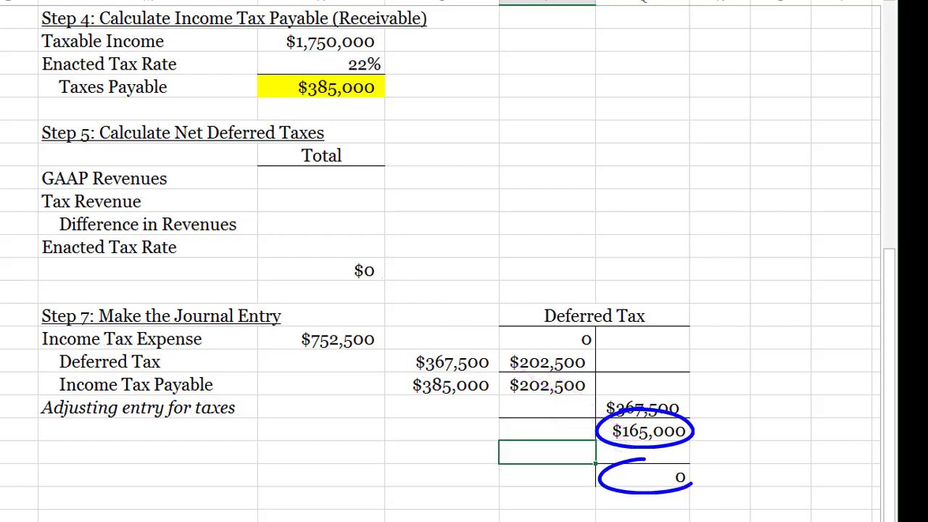
{"action": "left_click_drag", "start_coordinate": [692, 482], "coordinate": [645, 460]}
{"action": "type", "text": "="}
{"action": "left_click", "coordinate": [642, 430]}
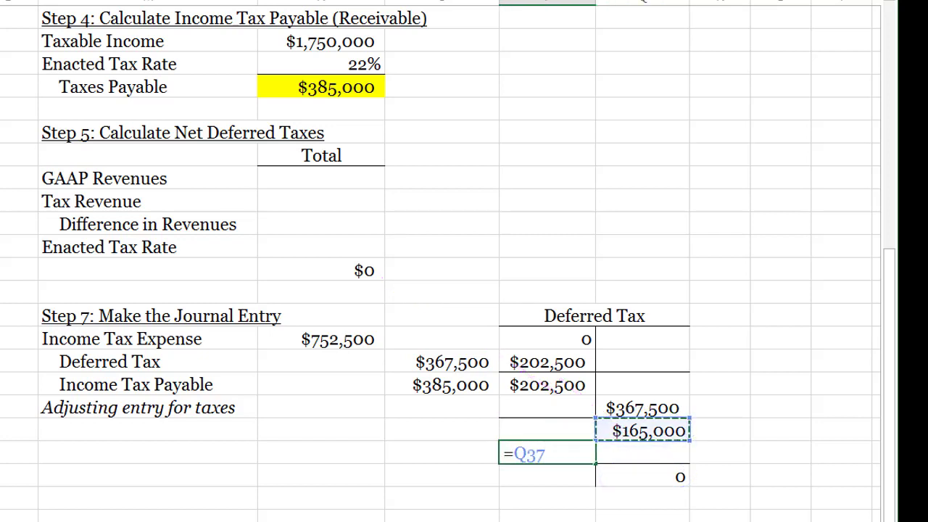
{"action": "key", "text": "Return"}
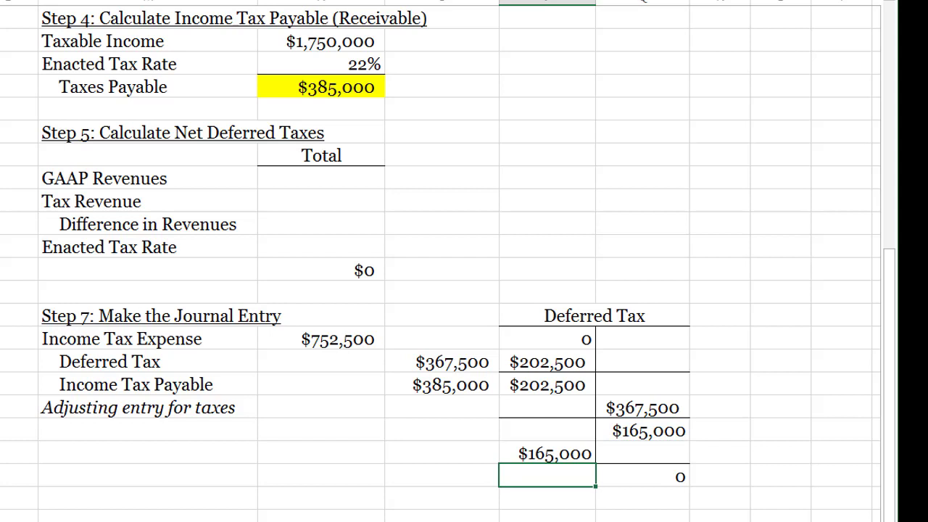
- Clear the Deferred Tax credit amount in the Step 7 journal entry and check which cell the Income Tax Payable amount references
{"action": "left_click", "coordinate": [442, 361]}
{"action": "key", "text": "Delete"}
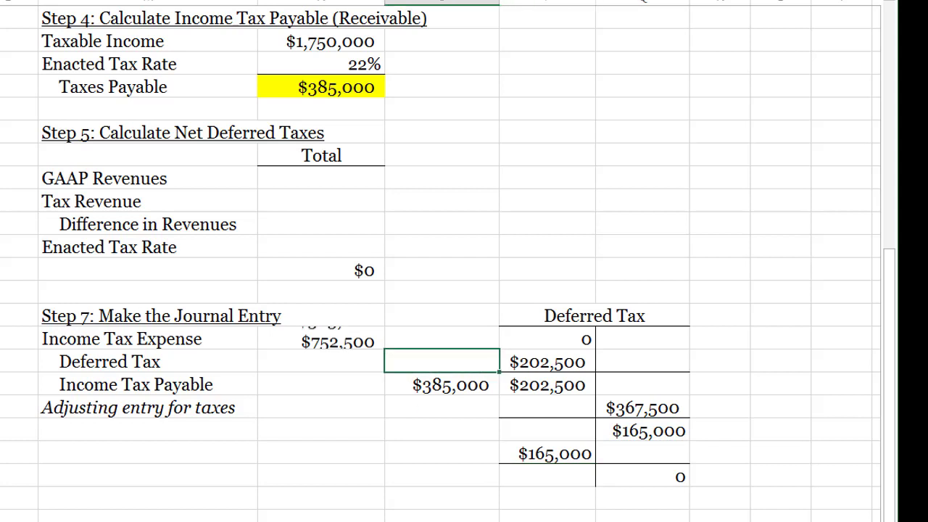
{"action": "left_click", "coordinate": [442, 384]}
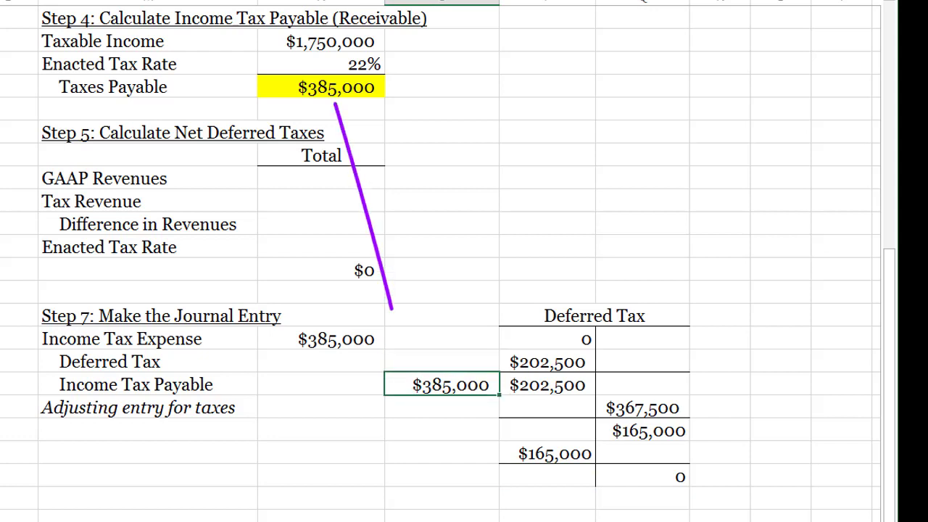
{"action": "key", "text": "F2"}
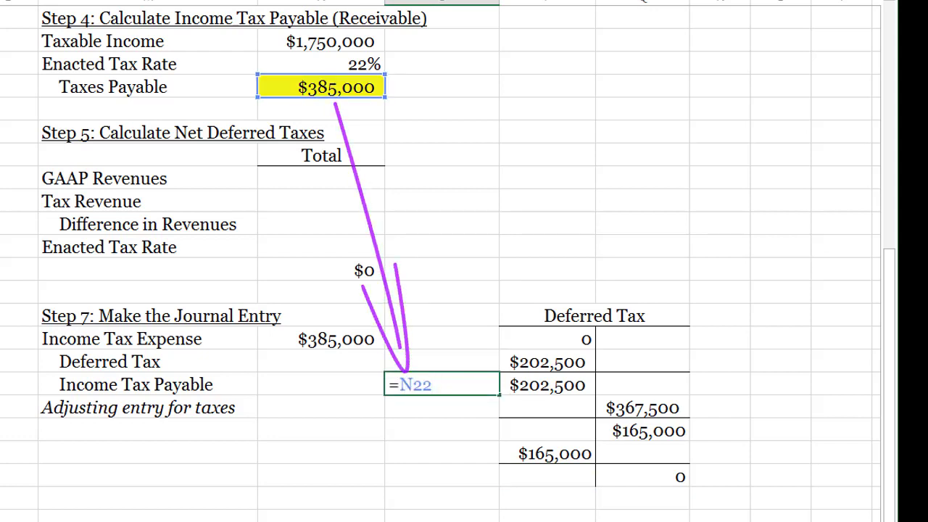
- Remove the indent from the journal entry's Deferred Tax label and link its debit amount to the T-account's $165,000 debit adjustment
{"action": "left_click", "coordinate": [147, 361]}
{"action": "key", "text": "ctrl+alt+shift+Tab"}
{"action": "key", "text": "ctrl+alt+shift+Tab"}
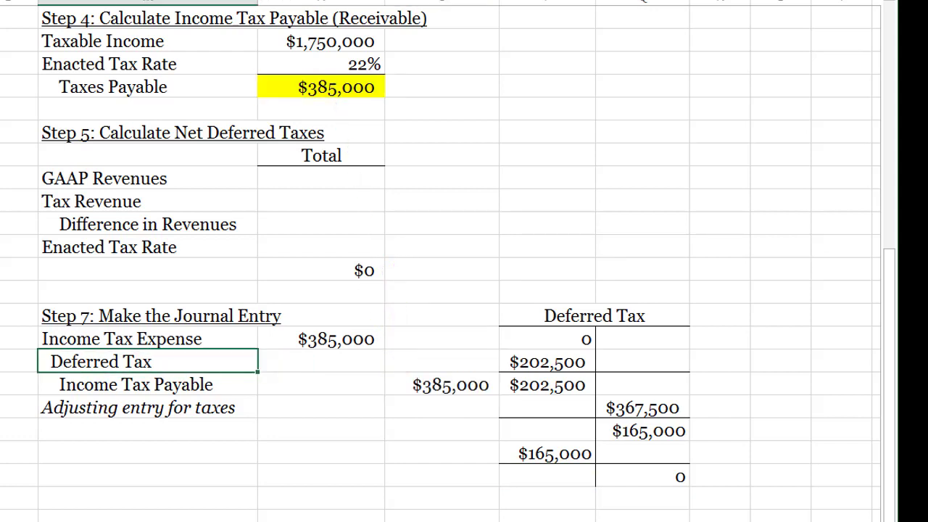
{"action": "left_click", "coordinate": [321, 361]}
{"action": "type", "text": "="}
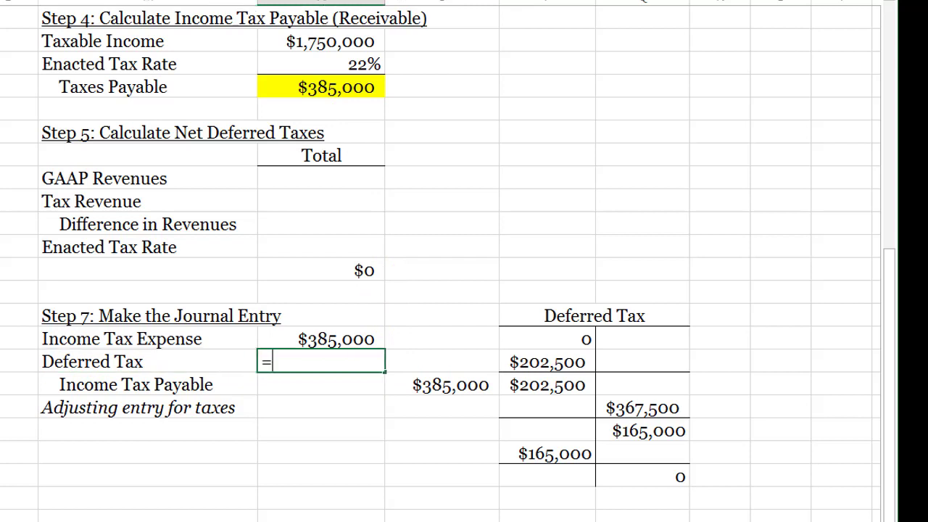
{"action": "left_click", "coordinate": [547, 453]}
{"action": "key", "text": "Return"}
- Calculate Income Tax Expense in the journal entry as the Income Tax Payable credit in O35 minus the Deferred Tax debit
{"action": "key", "text": "Up"}
{"action": "key", "text": "Up"}
{"action": "type", "text": "="}
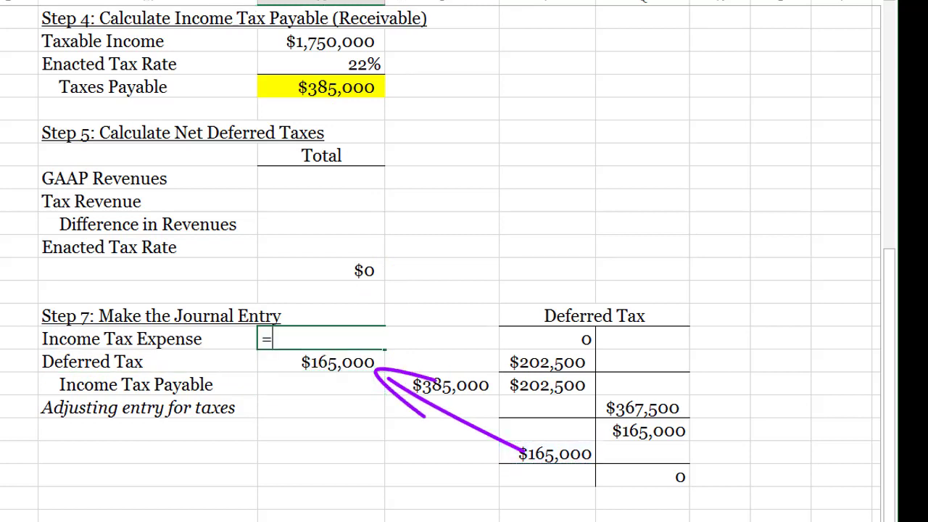
{"action": "key", "text": "Down"}
{"action": "key", "text": "Down"}
{"action": "key", "text": "Right"}
{"action": "type", "text": "-"}
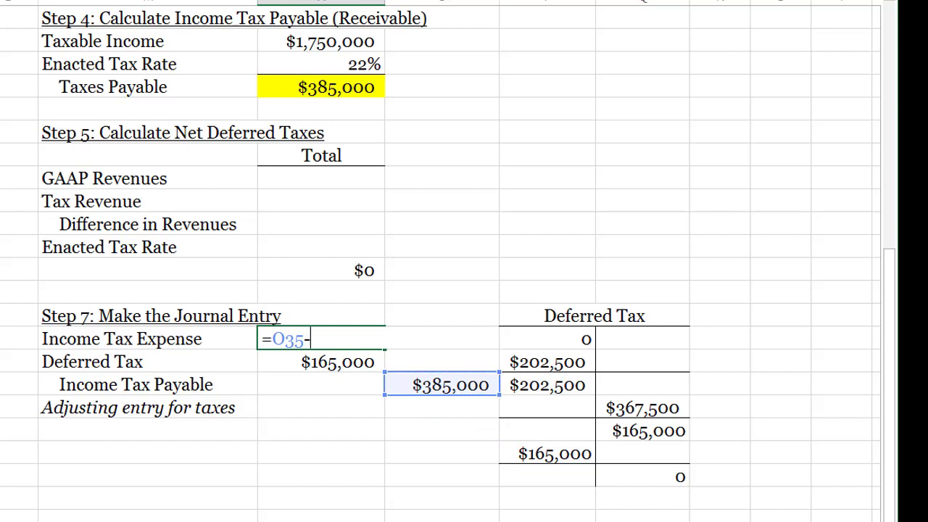
{"action": "key", "text": "Down"}
{"action": "key", "text": "Return"}
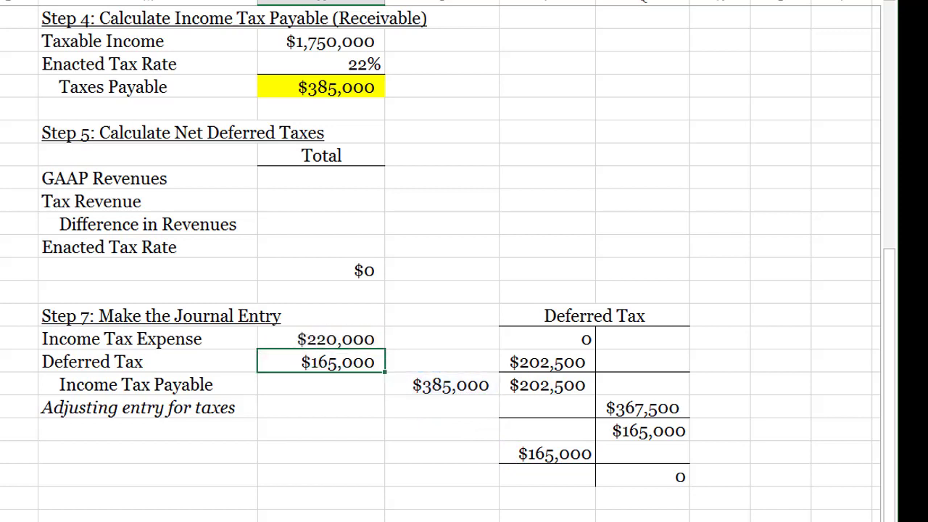
{"action": "mouse_move", "coordinate": [333, 320]}
{"action": "left_mouse_down"}
{"action": "mouse_move", "coordinate": [307, 322]}
{"action": "mouse_move", "coordinate": [376, 356]}
{"action": "mouse_move", "coordinate": [319, 319]}
{"action": "left_mouse_up"}
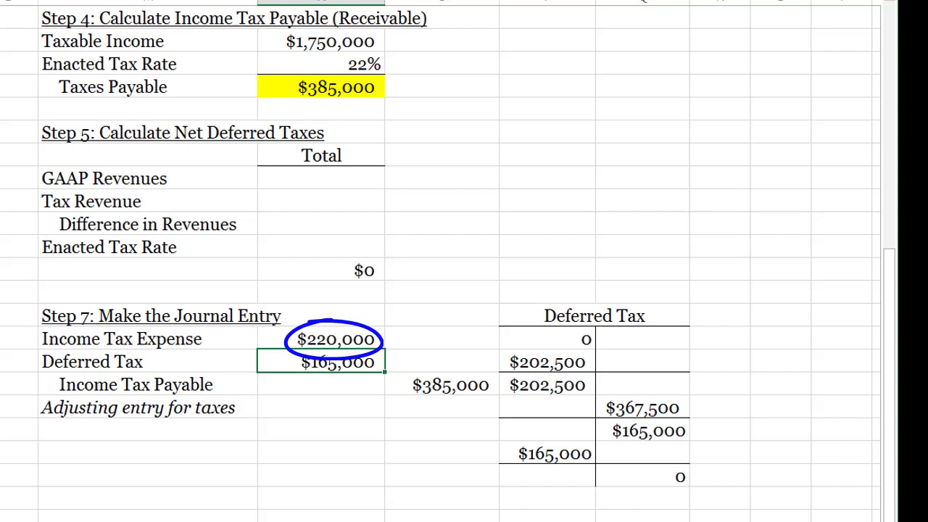